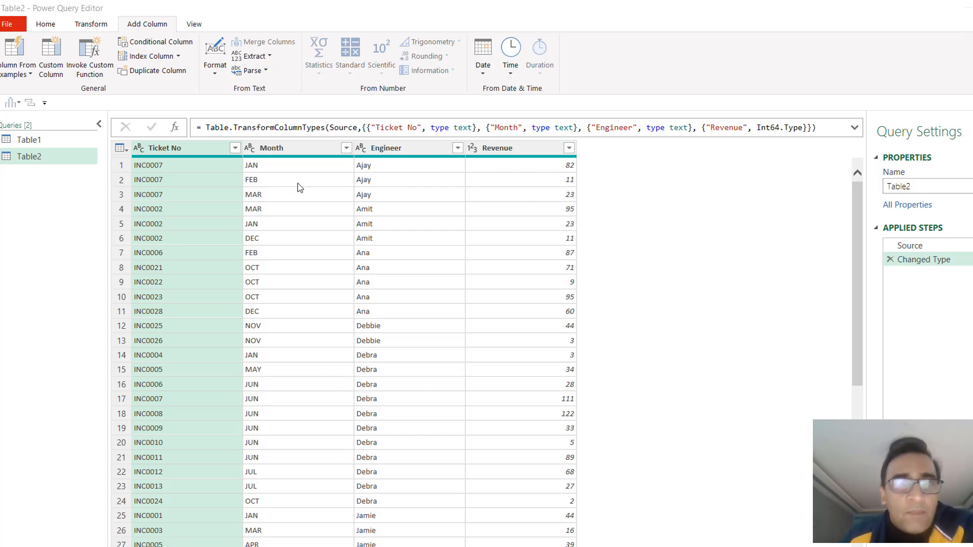
# Filter the Engineer column to keep only the rows of the fifth engineer listed
pyautogui.click(458, 148)
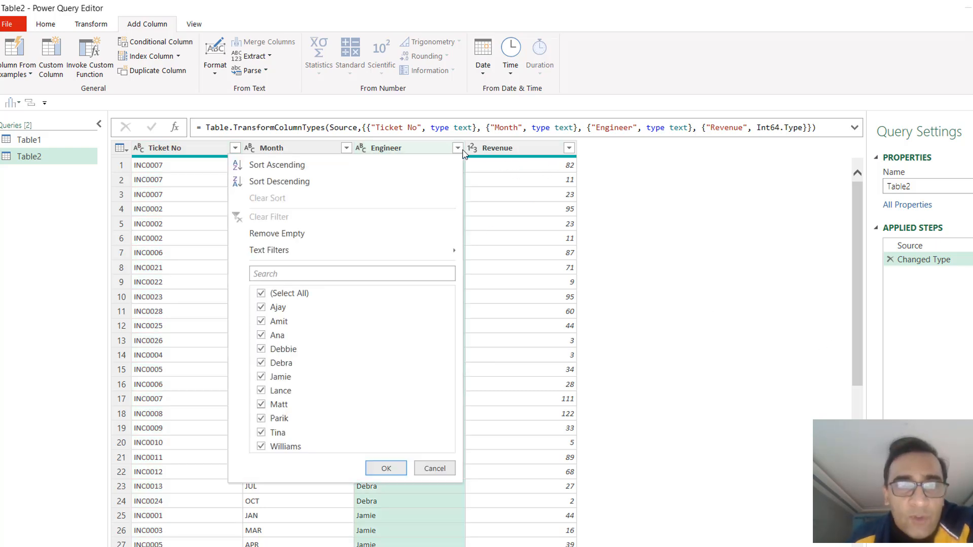
pyautogui.click(261, 294)
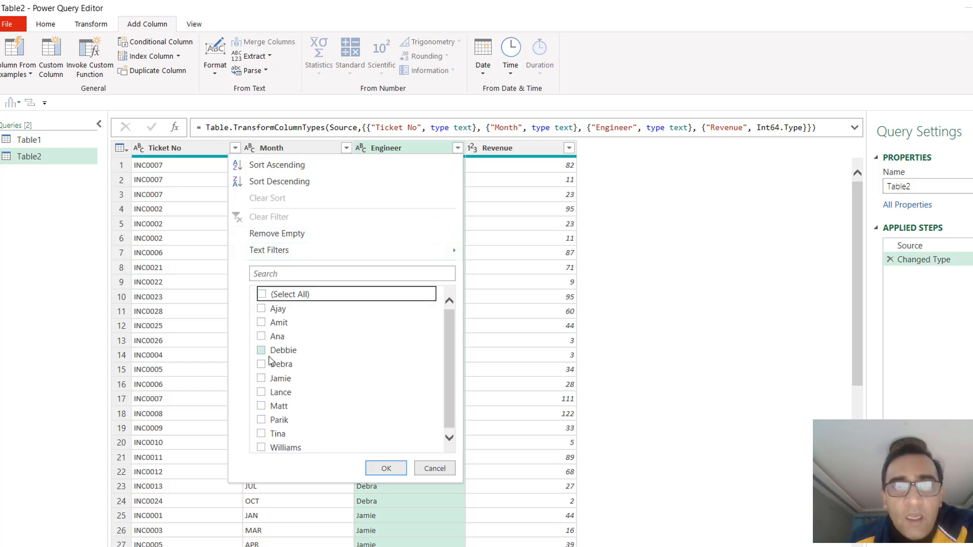
pyautogui.click(261, 363)
pyautogui.click(384, 467)
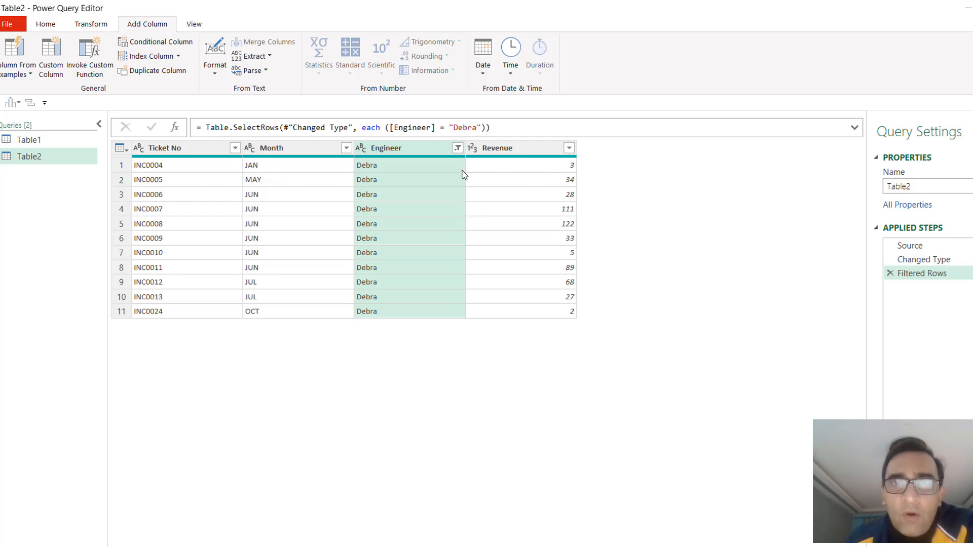
# Reset the Engineer column filter to include all engineers again
pyautogui.click(460, 149)
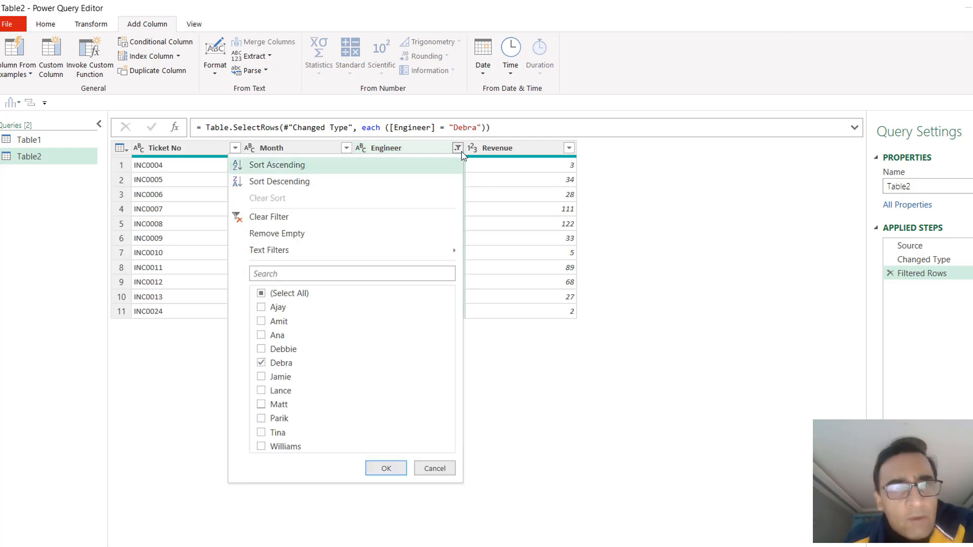
pyautogui.click(261, 295)
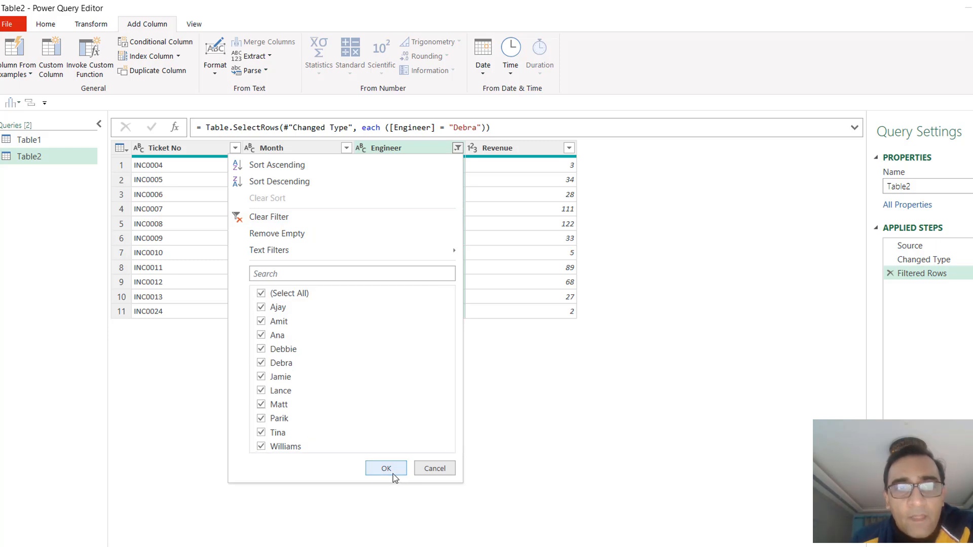
pyautogui.click(395, 475)
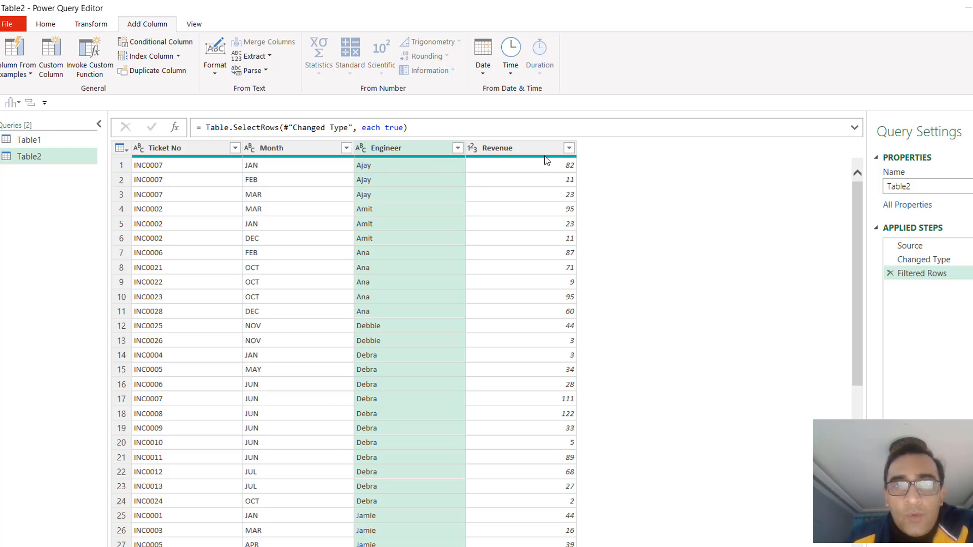
pyautogui.moveTo(546, 158)
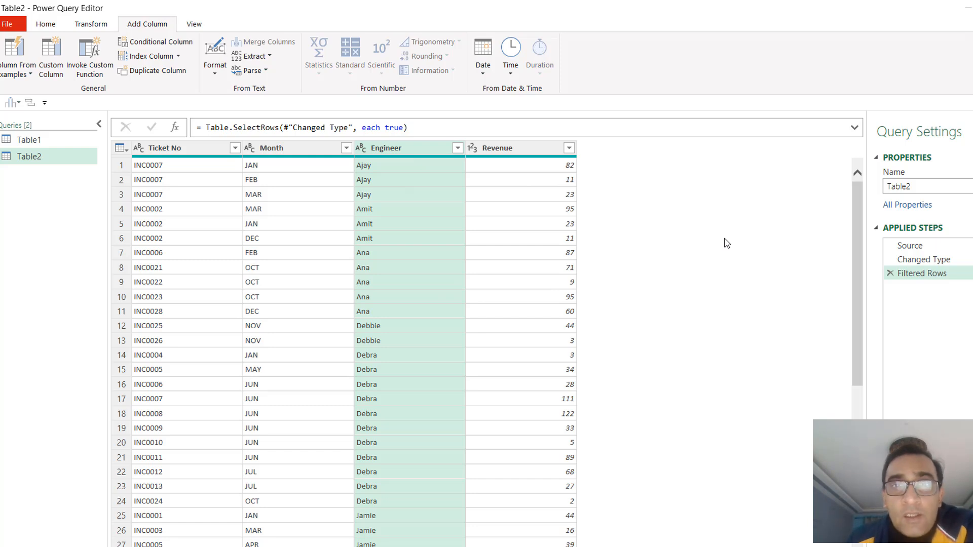
# Filter the Engineer column to the fifth engineer listed and review that engineer's Revenue values from the first to the last row
pyautogui.click(458, 148)
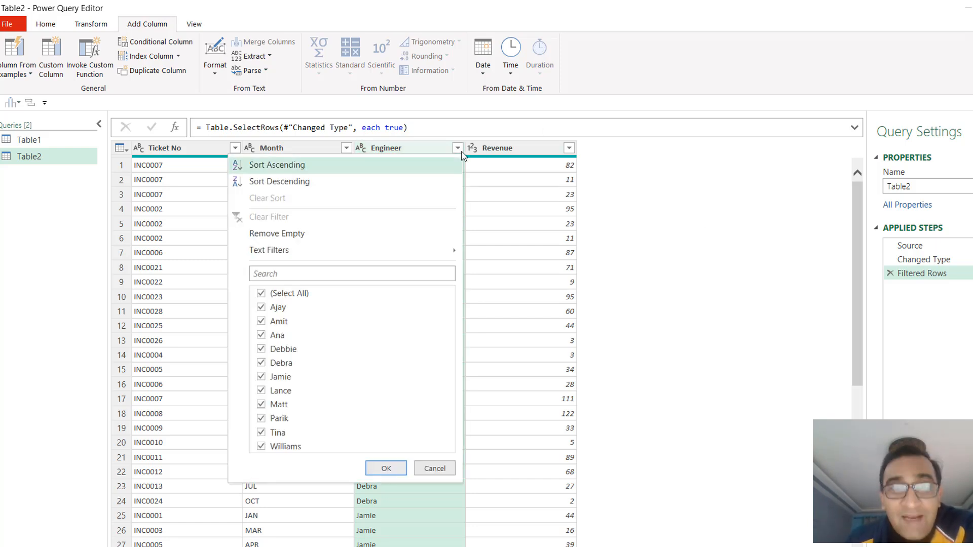
pyautogui.click(261, 295)
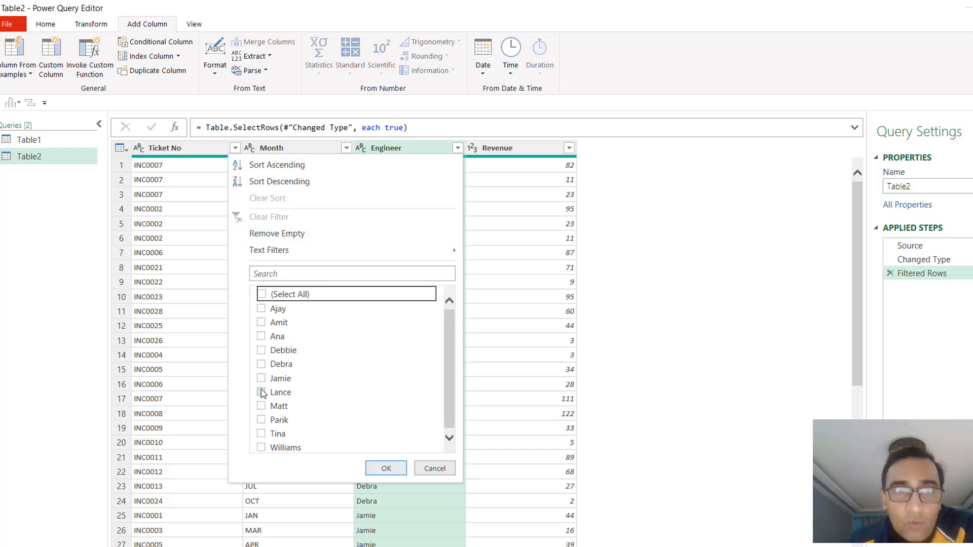
pyautogui.click(267, 369)
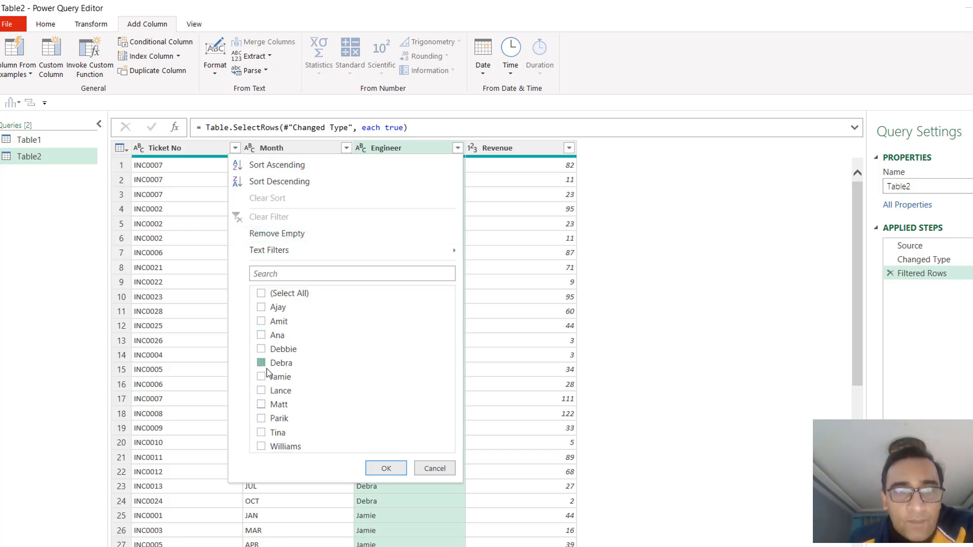
pyautogui.click(387, 472)
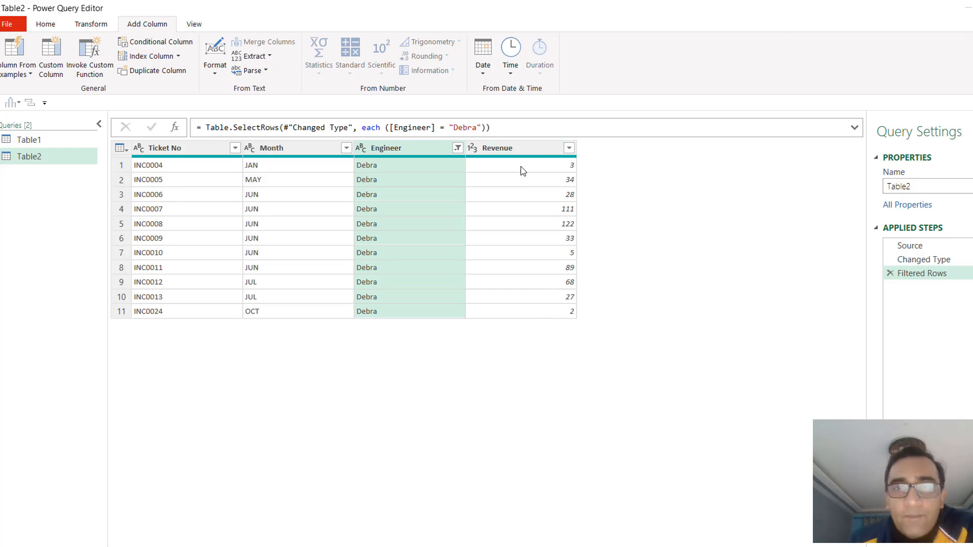
pyautogui.click(561, 171)
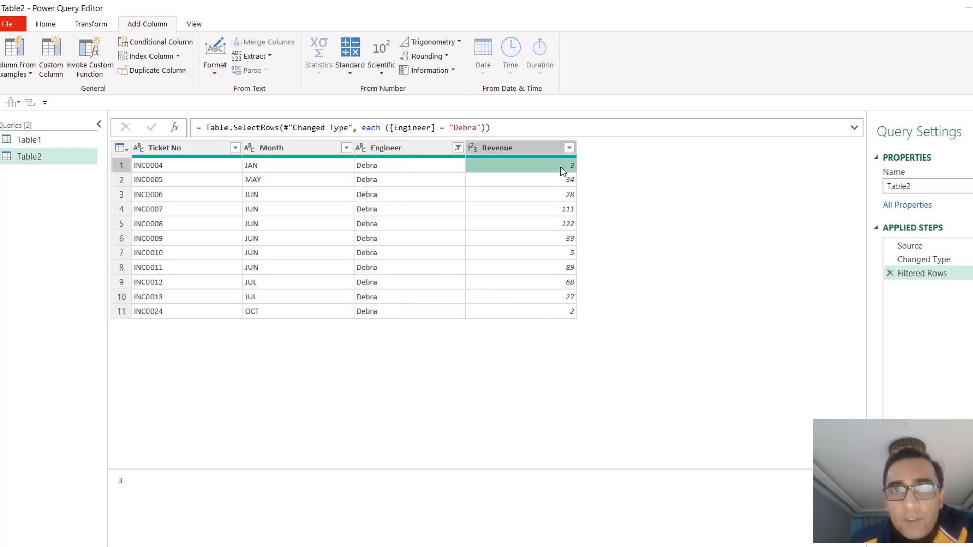
pyautogui.click(543, 313)
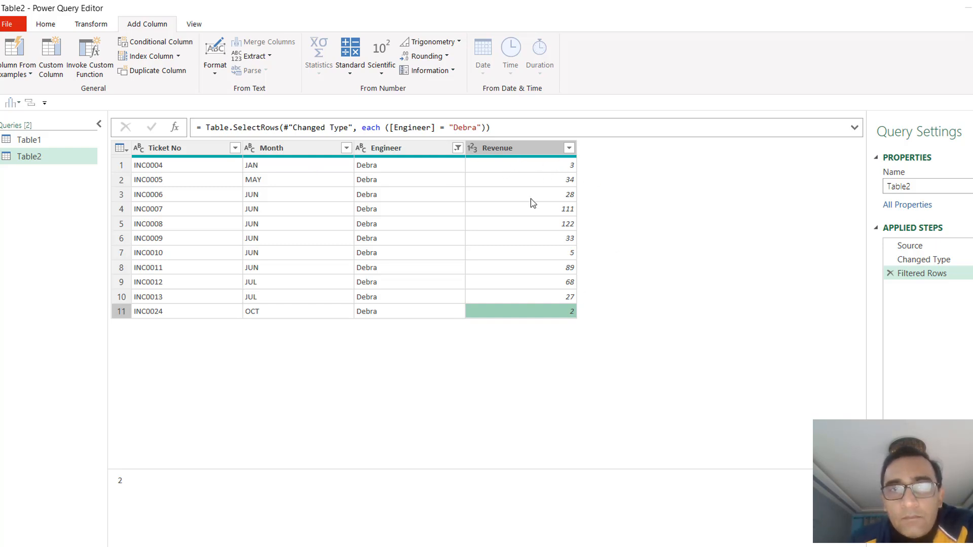
pyautogui.click(535, 171)
pyautogui.click(520, 314)
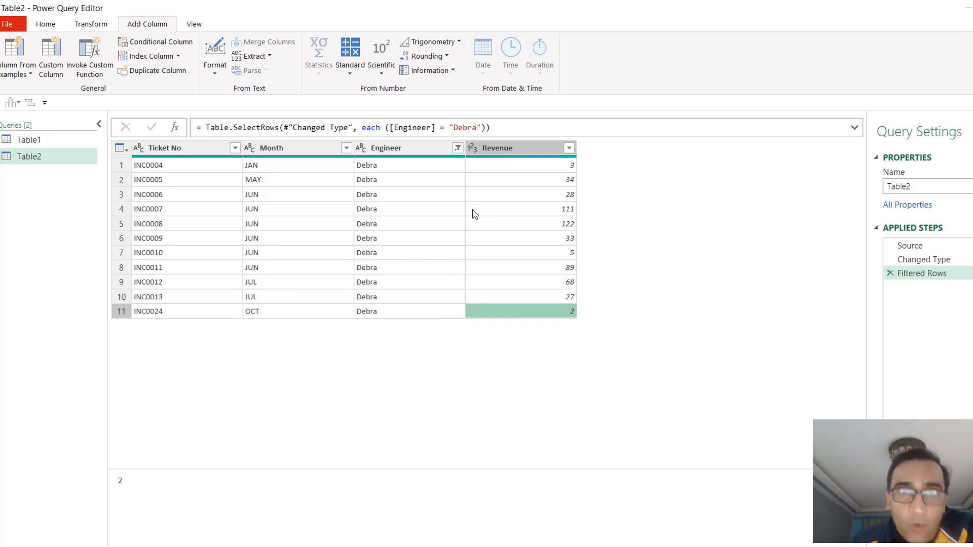
# Switch the Engineer column filter to keep only the rows of the second engineer listed
pyautogui.click(458, 149)
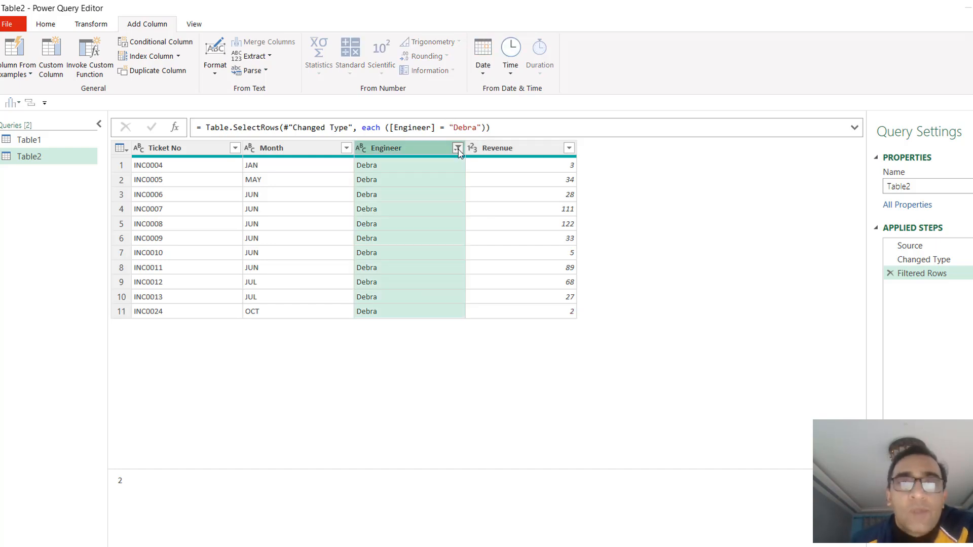
pyautogui.click(262, 294)
pyautogui.click(261, 323)
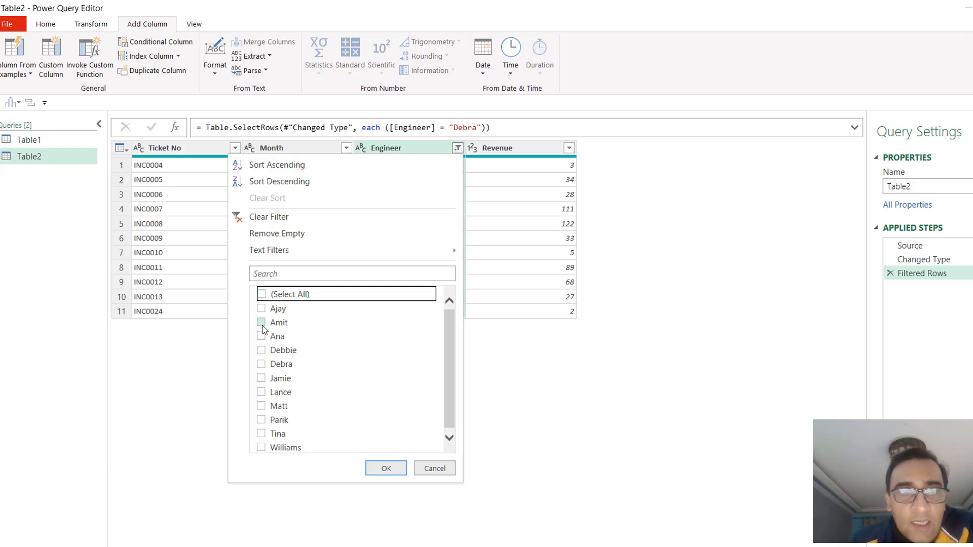
pyautogui.click(385, 469)
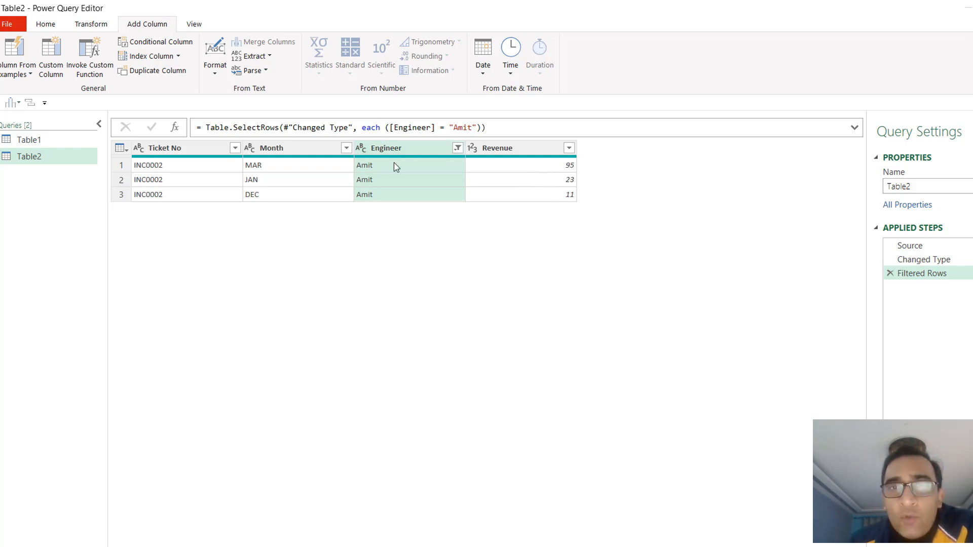
# Select all engineers in the Engineer column filter to restore every row of Table2
pyautogui.click(457, 148)
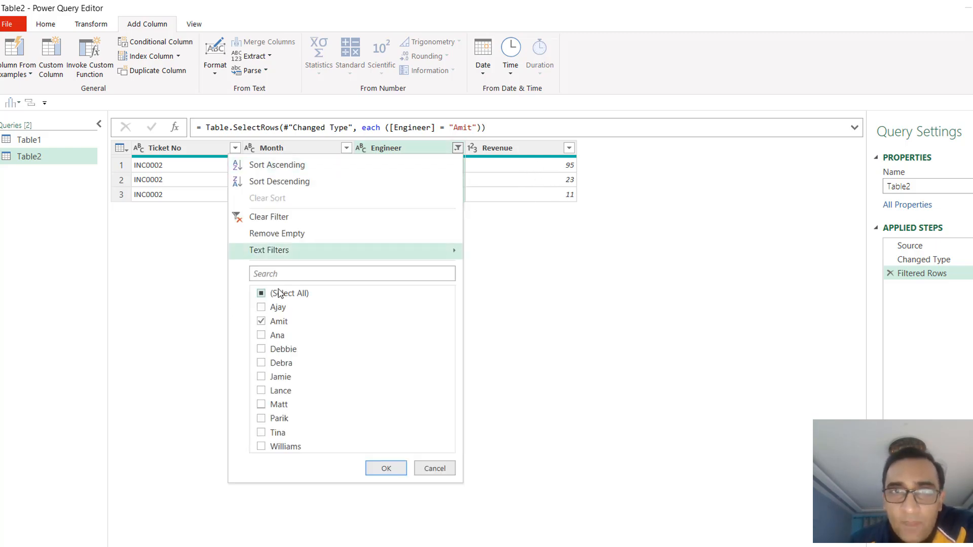
pyautogui.click(261, 295)
pyautogui.click(261, 295)
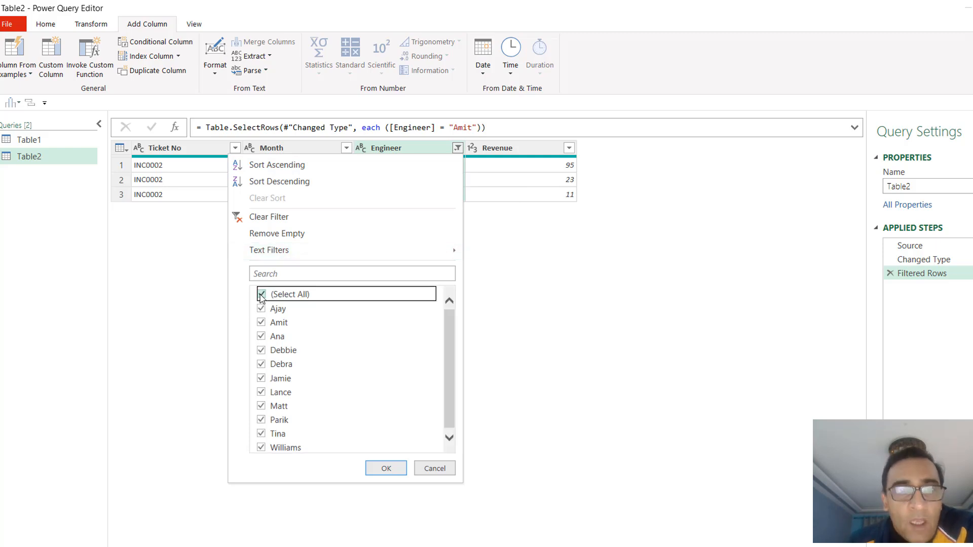
pyautogui.click(396, 472)
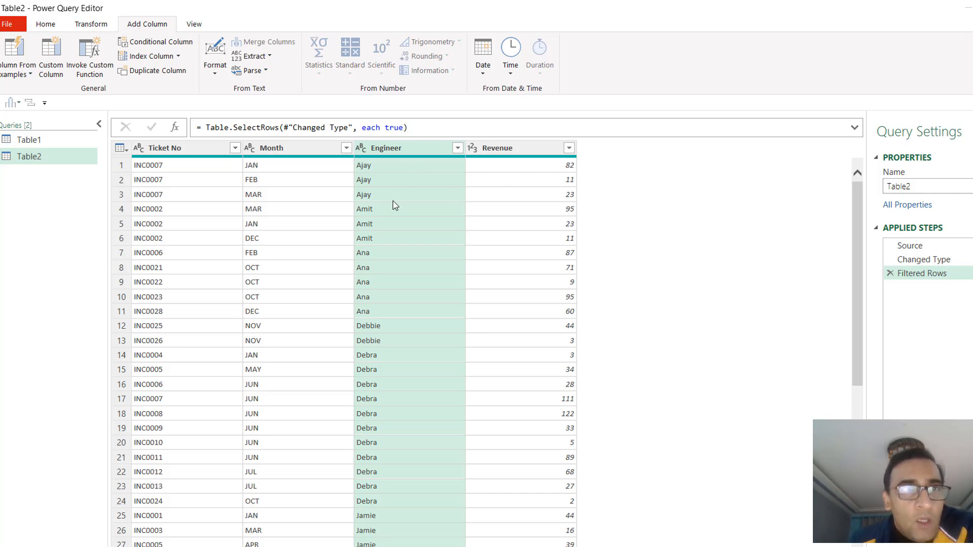
# Group the rows by Engineer with a new column named total that holds the Sum of Revenue
pyautogui.click(54, 25)
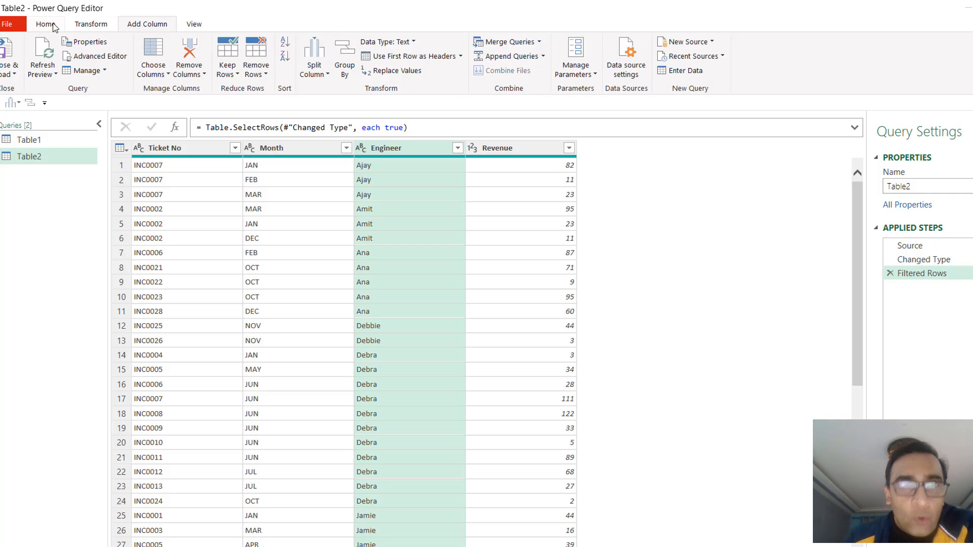
pyautogui.click(348, 59)
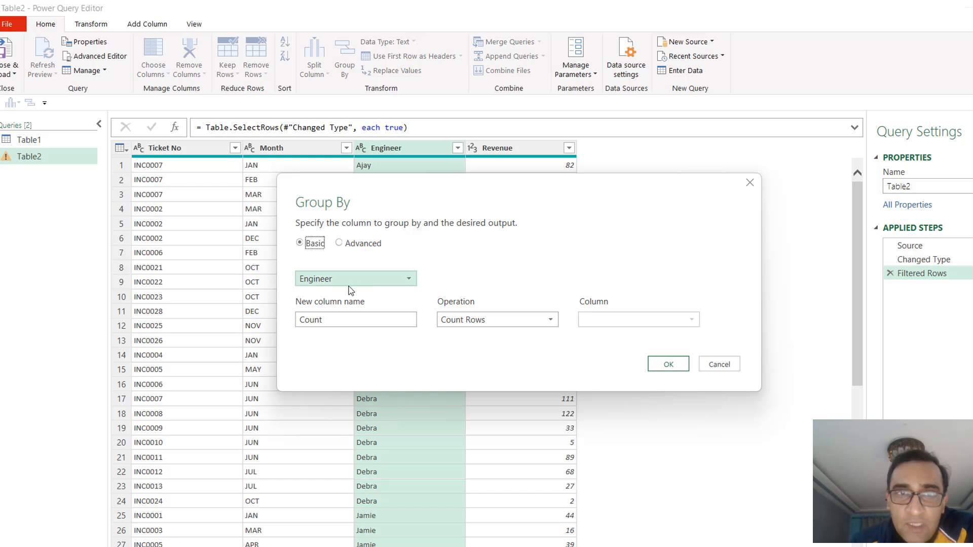
pyautogui.doubleClick(313, 321)
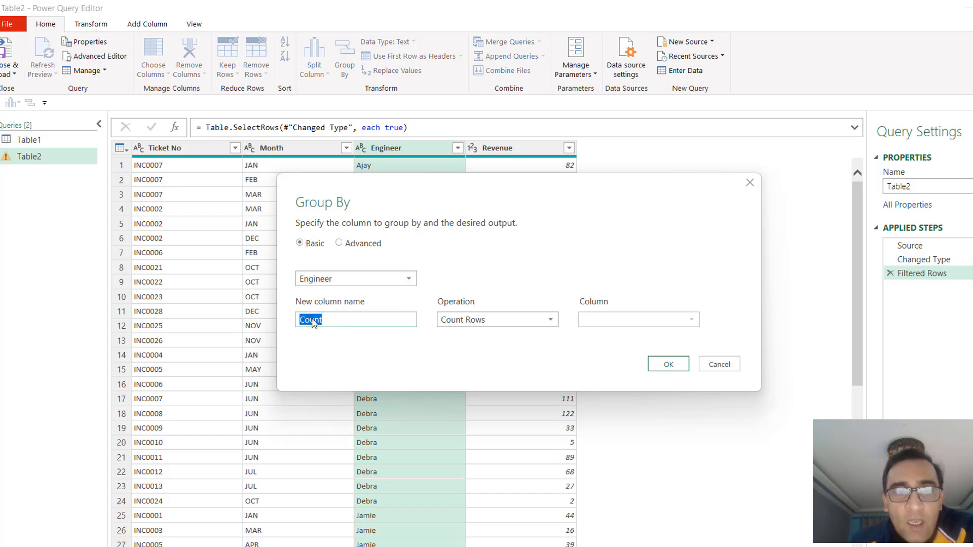
pyautogui.moveTo(564, 181); pyautogui.dragTo(626, 253)
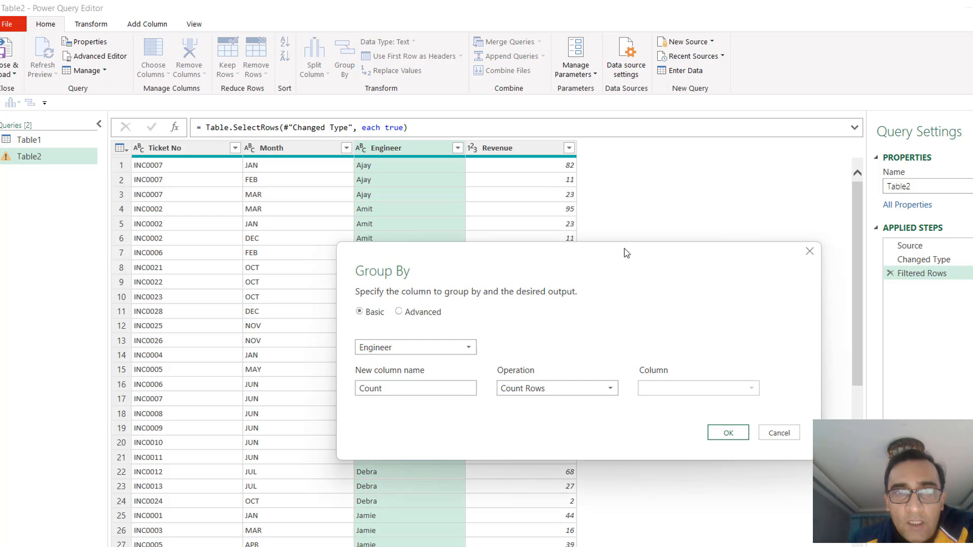
pyautogui.click(560, 390)
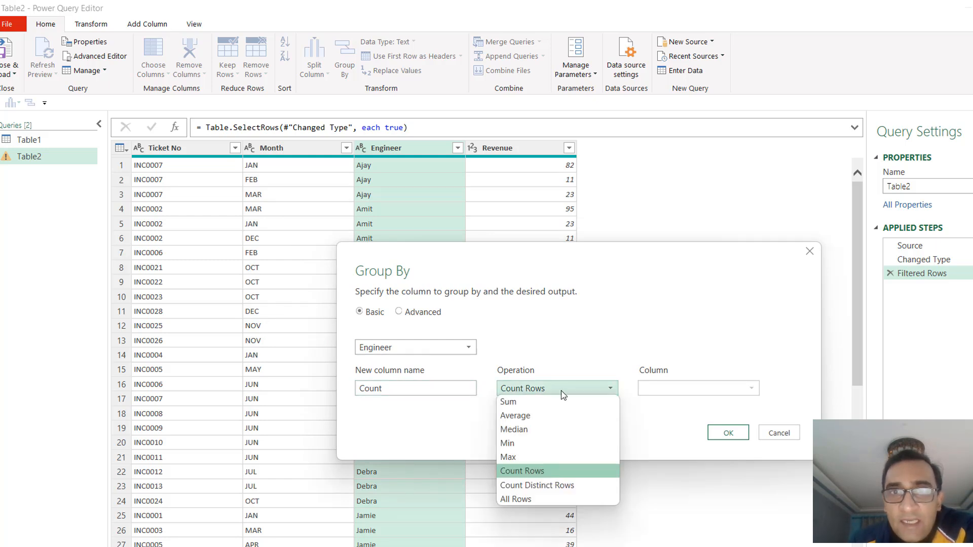
pyautogui.click(519, 404)
pyautogui.click(664, 389)
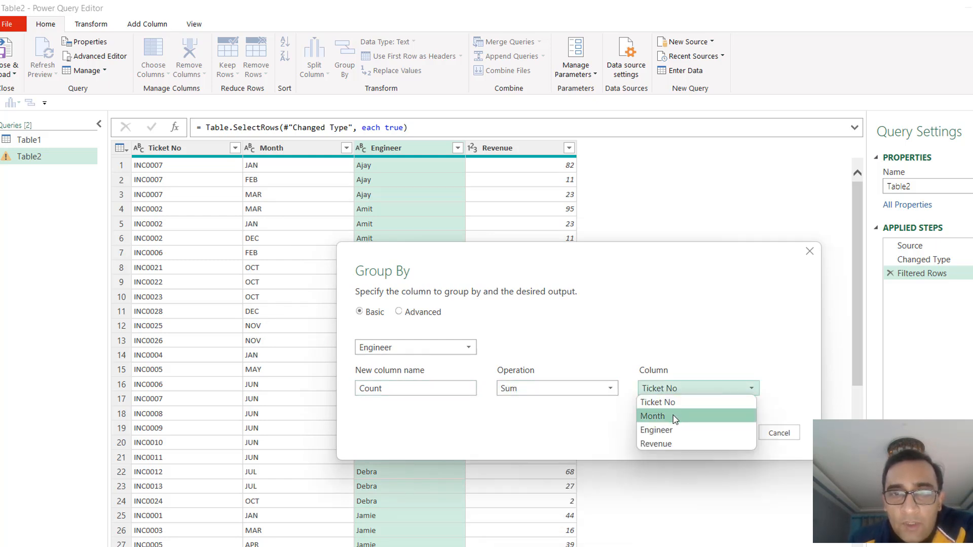
pyautogui.click(657, 444)
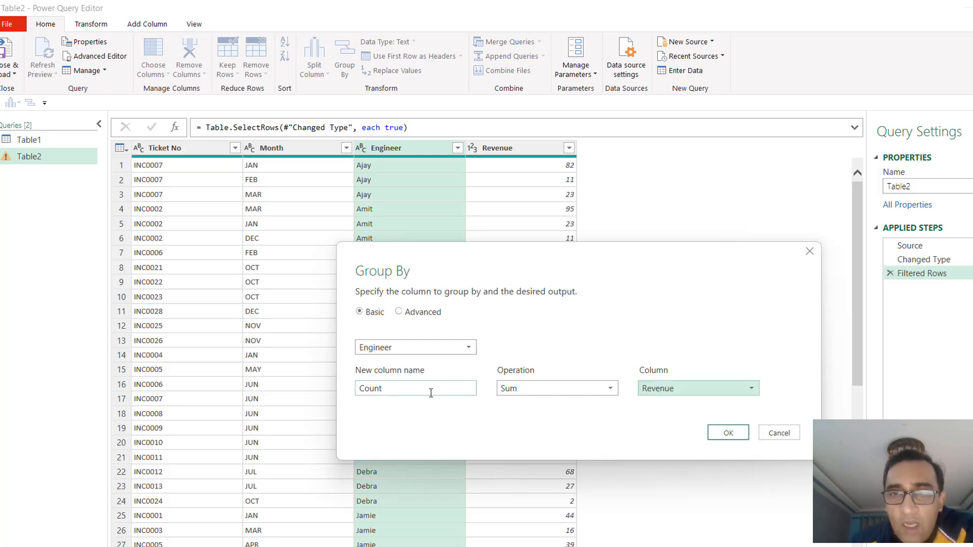
pyautogui.doubleClick(376, 389)
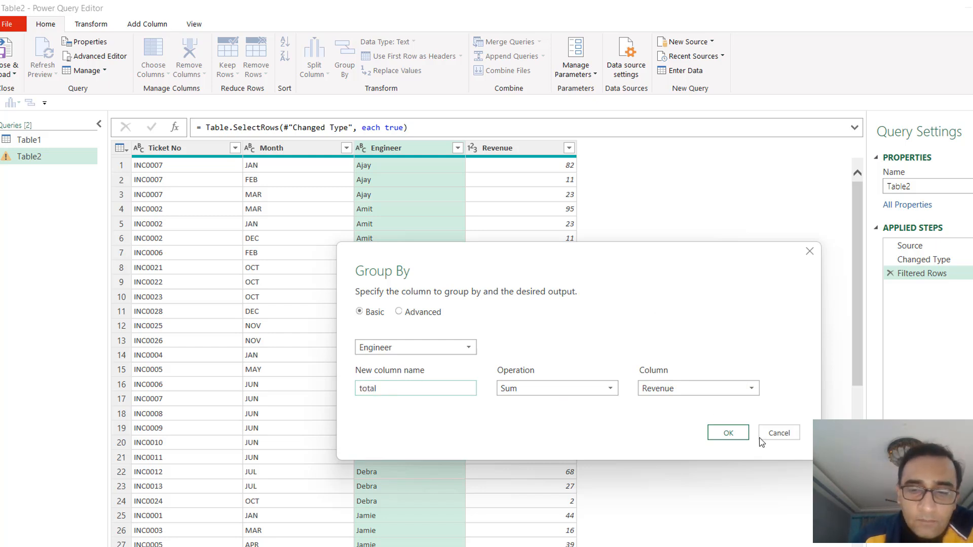
pyautogui.click(730, 434)
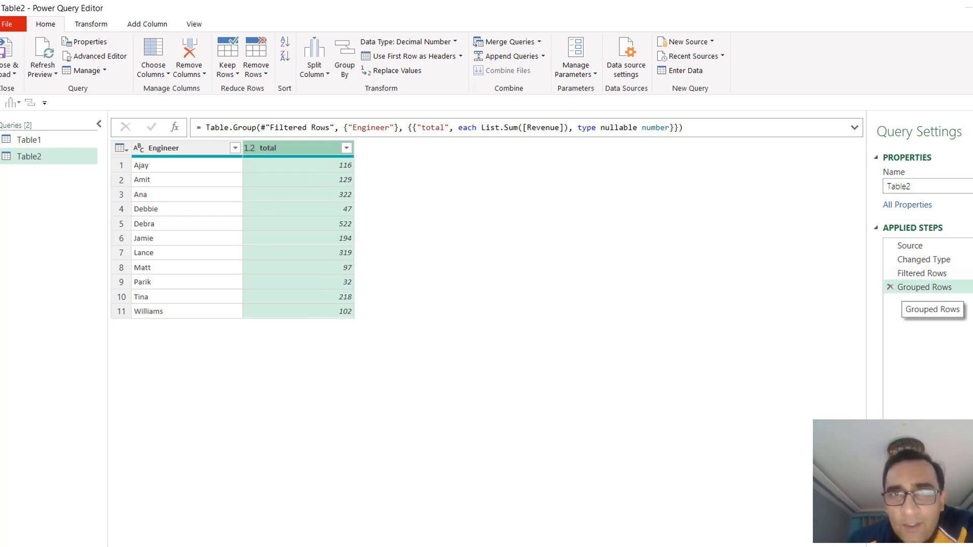
# Edit the Grouped Rows step so its new column is named mytbl and uses the All Rows operation
pyautogui.click(966, 287)
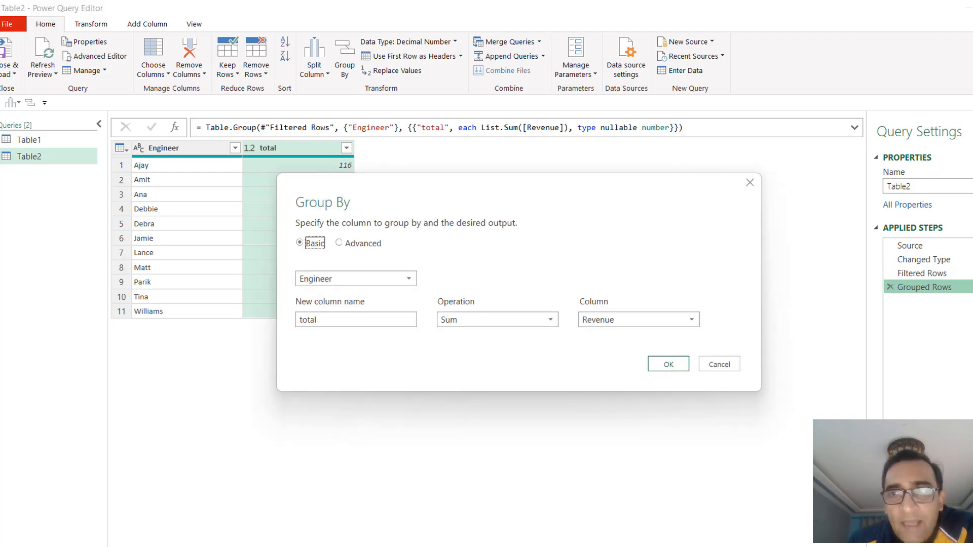
pyautogui.click(493, 324)
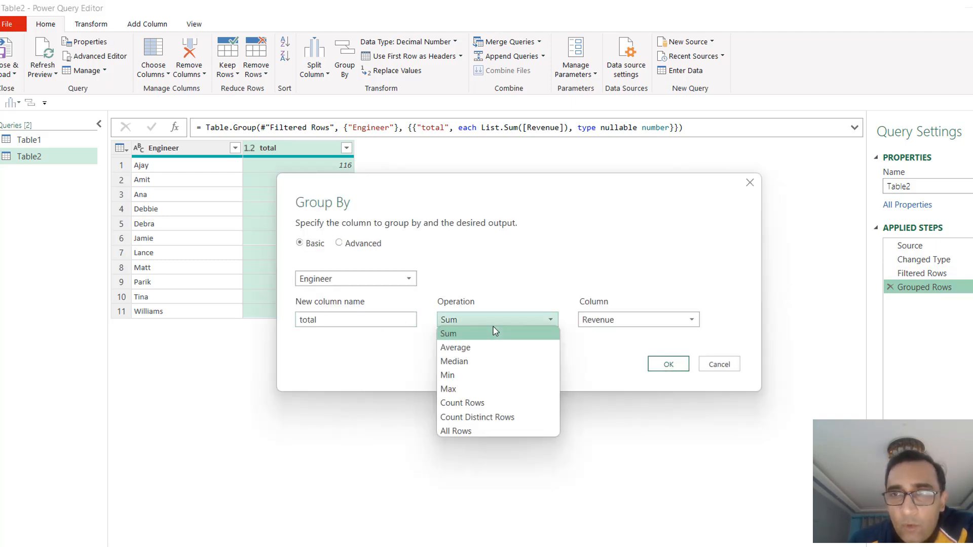
pyautogui.click(494, 333)
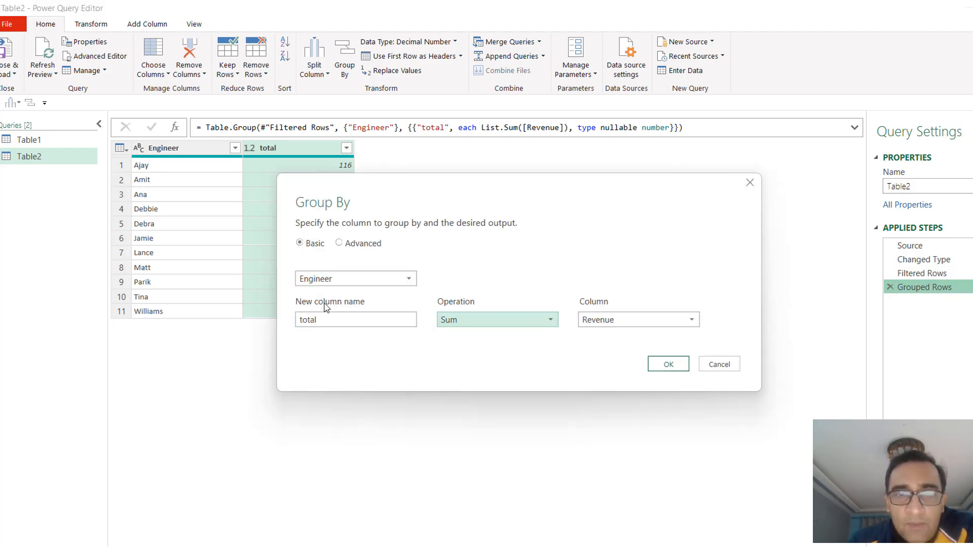
pyautogui.click(324, 321)
pyautogui.press('BackSpace')
pyautogui.press('BackSpace')
pyautogui.press('BackSpace')
pyautogui.press('BackSpace')
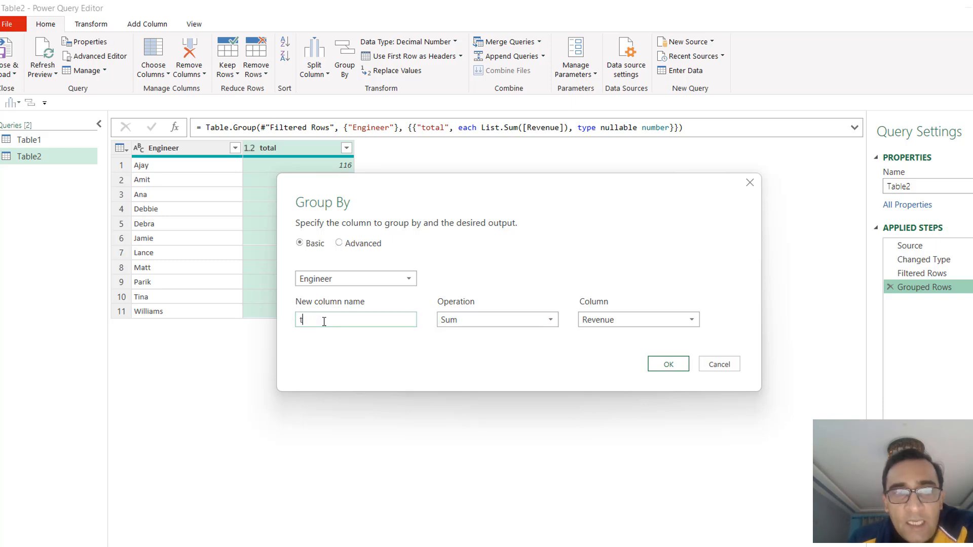
pyautogui.write('mytbl')
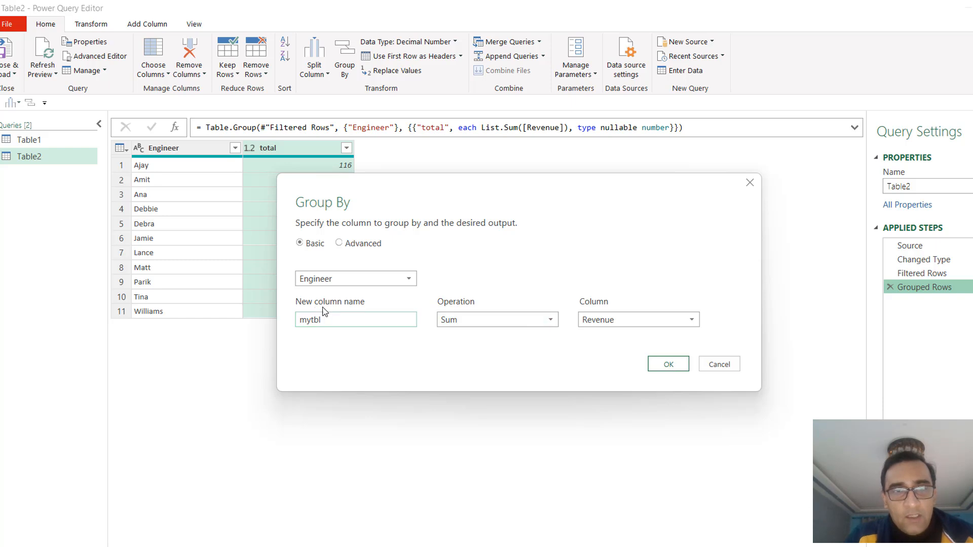
pyautogui.click(510, 319)
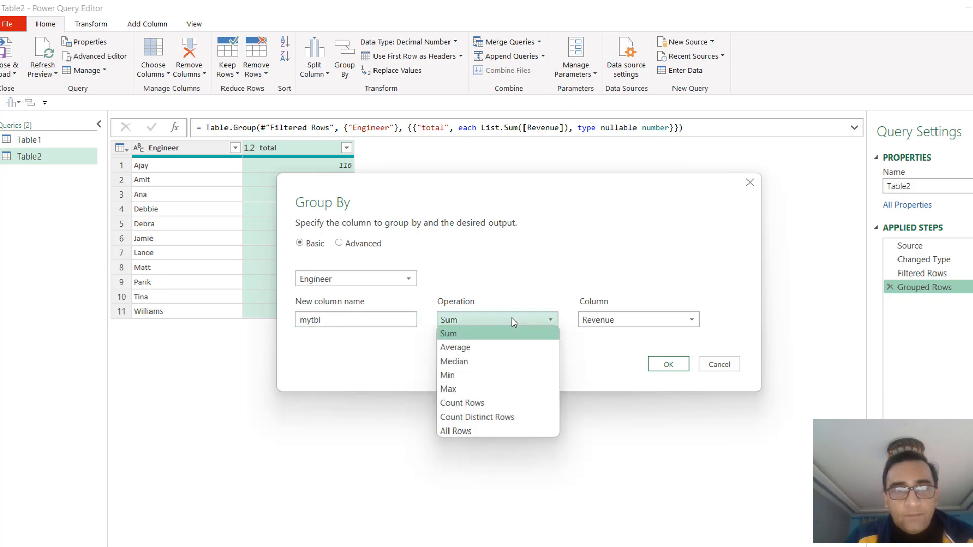
pyautogui.click(457, 431)
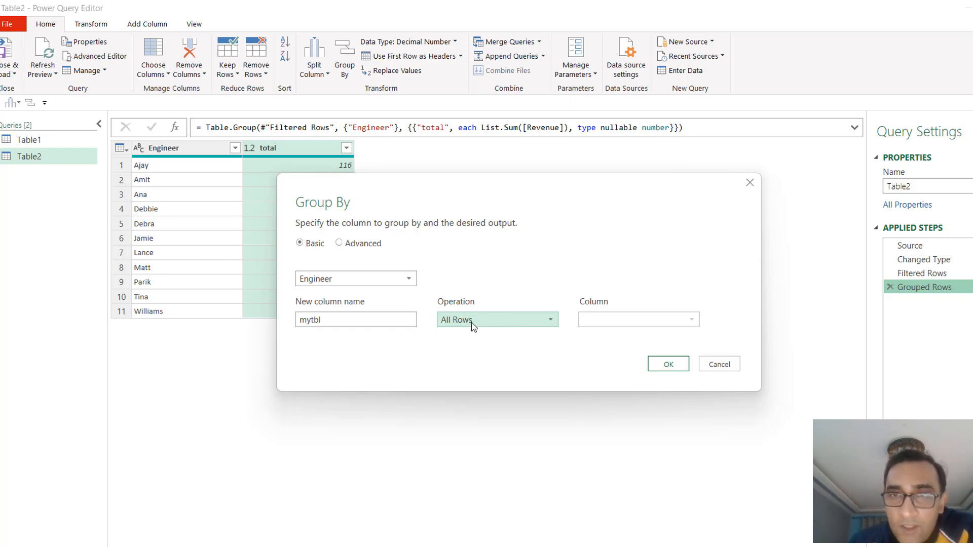
pyautogui.click(669, 365)
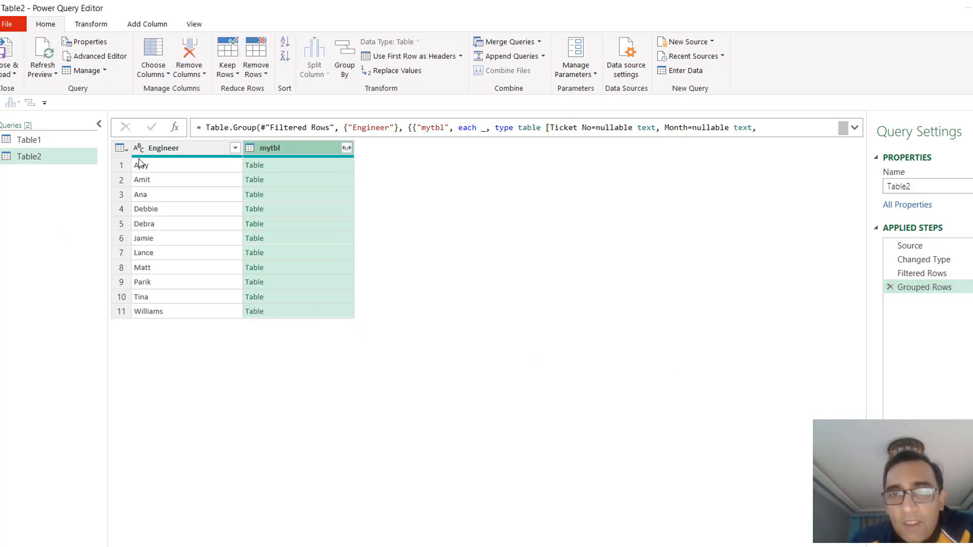
# Preview the nested mytbl tables of the first, second, third, fourth and fifth engineers in an enlarged preview area
pyautogui.click(327, 171)
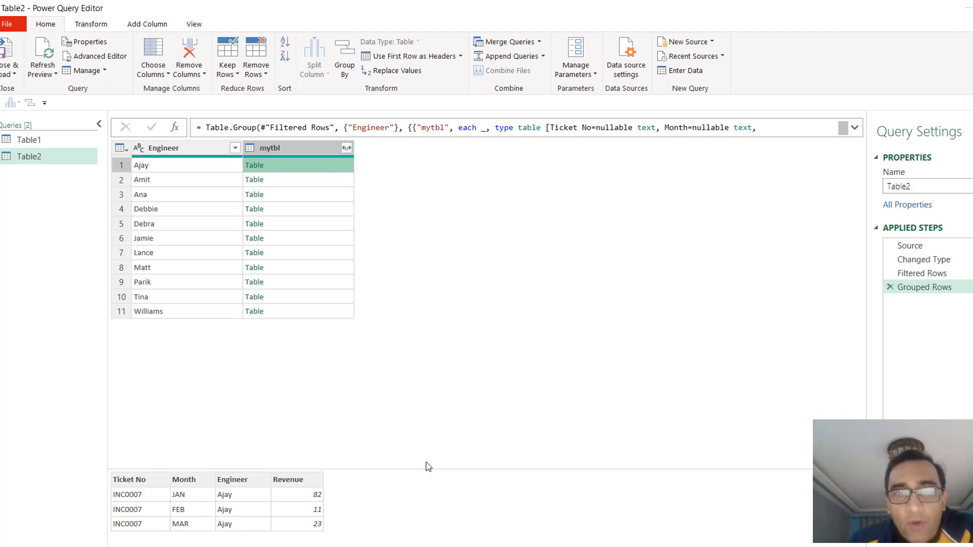
pyautogui.moveTo(427, 471); pyautogui.dragTo(425, 387)
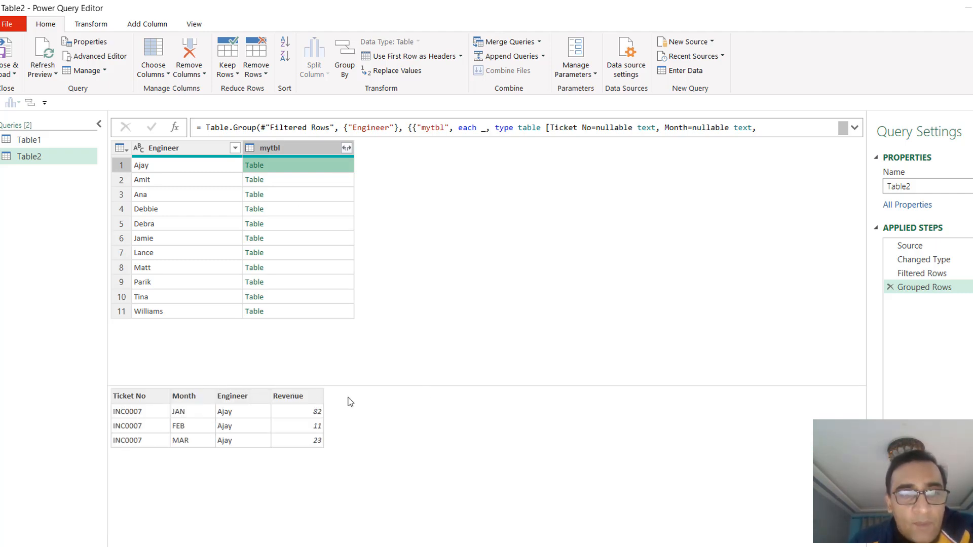
pyautogui.click(326, 183)
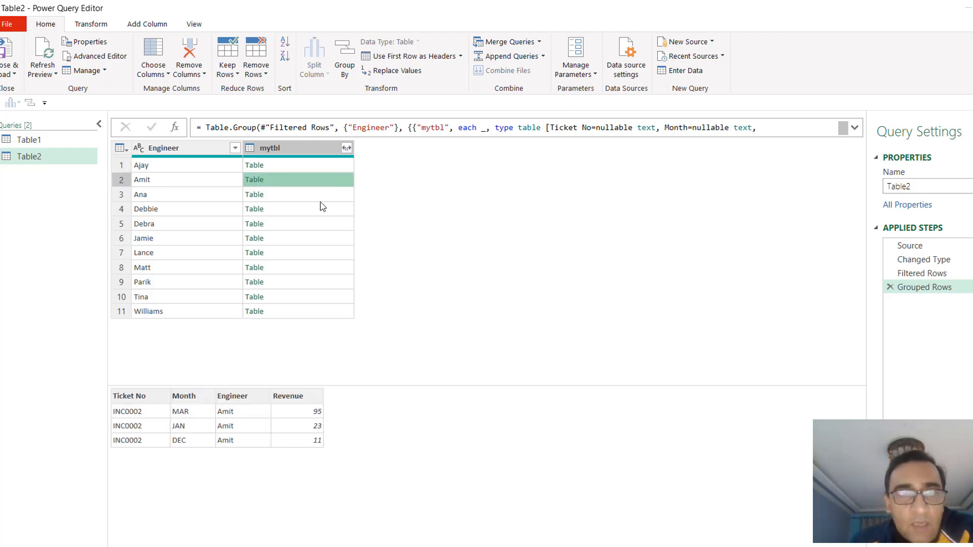
pyautogui.click(299, 193)
pyautogui.click(329, 213)
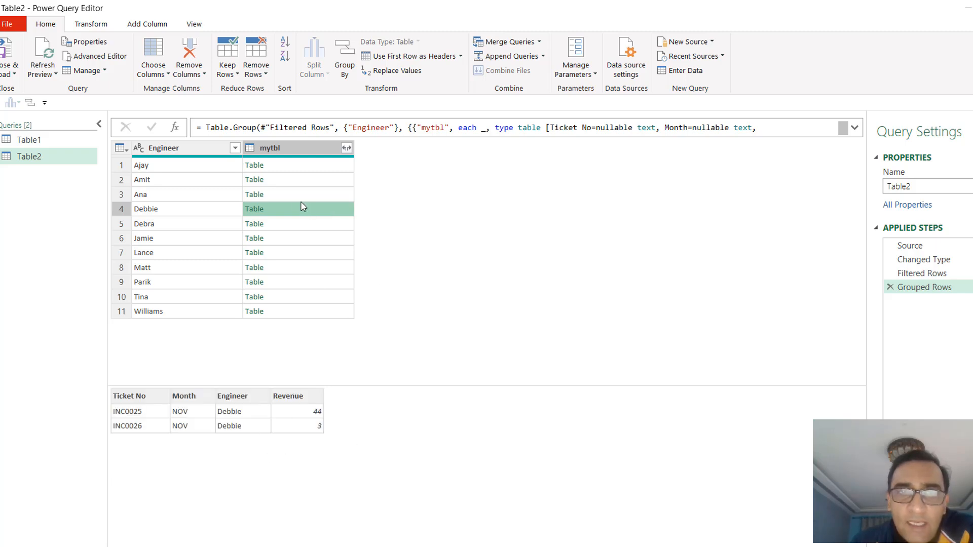
pyautogui.click(324, 226)
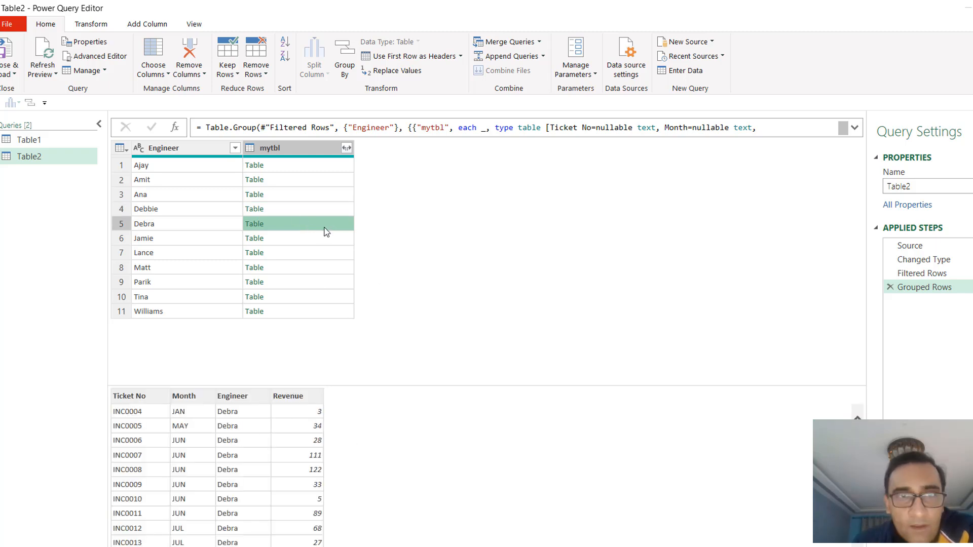
pyautogui.click(310, 168)
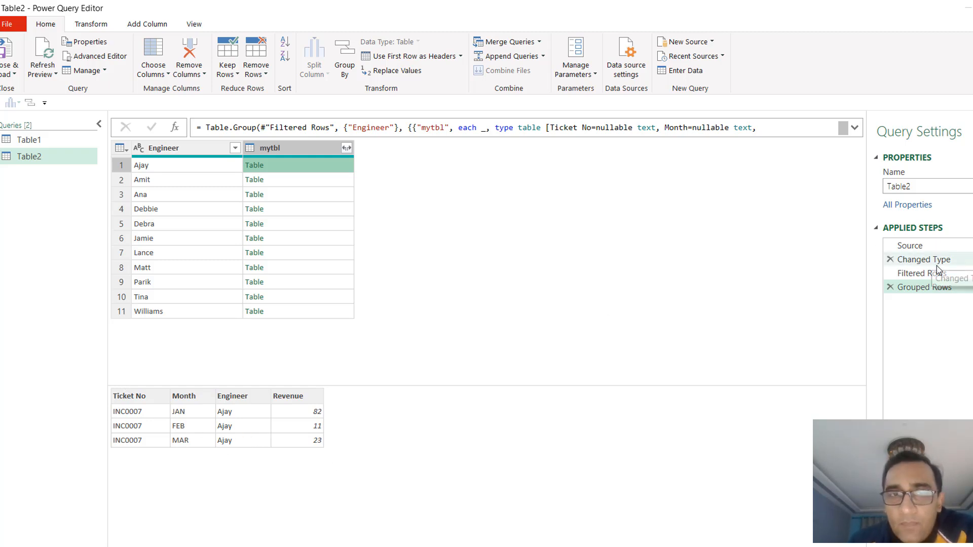
# Check the Revenue column's sort options at the Changed Type step and return to the first nested table in Grouped Rows
pyautogui.click(918, 260)
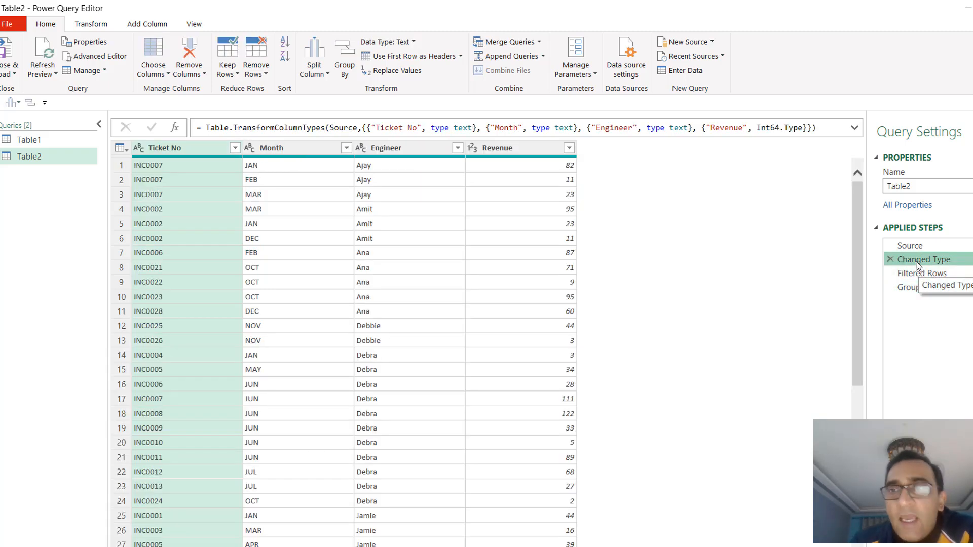
pyautogui.click(569, 148)
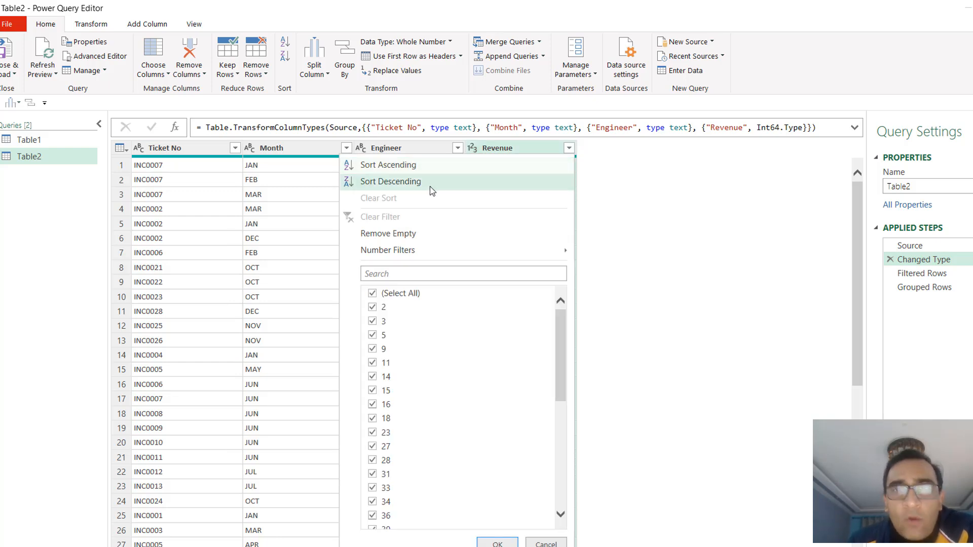
pyautogui.click(673, 205)
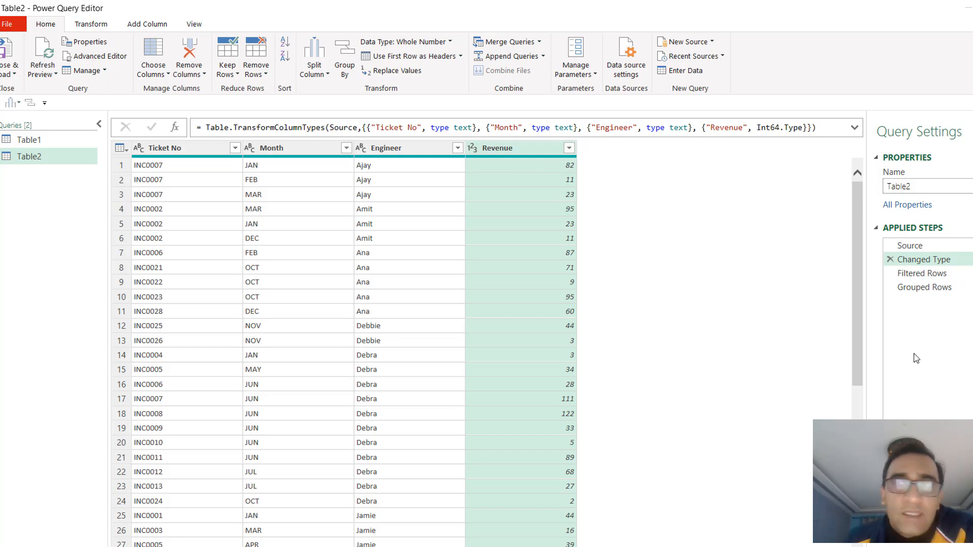
pyautogui.click(940, 288)
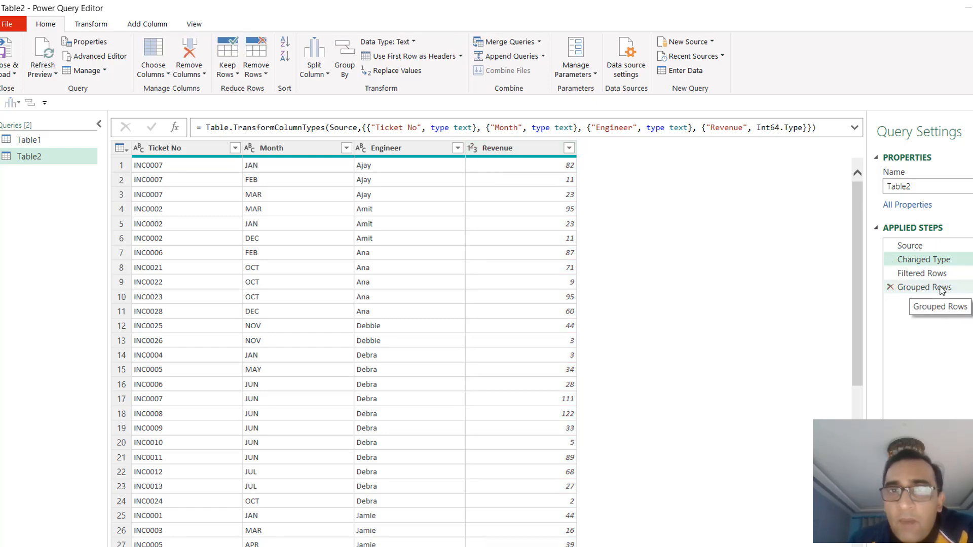
pyautogui.click(298, 164)
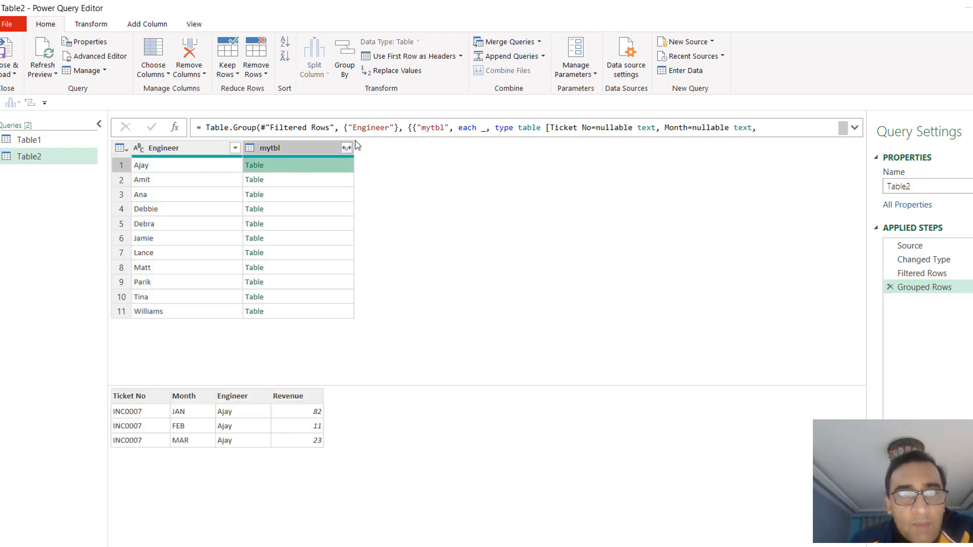
# View the expand options of the mytbl column and close them without expanding the column
pyautogui.click(347, 148)
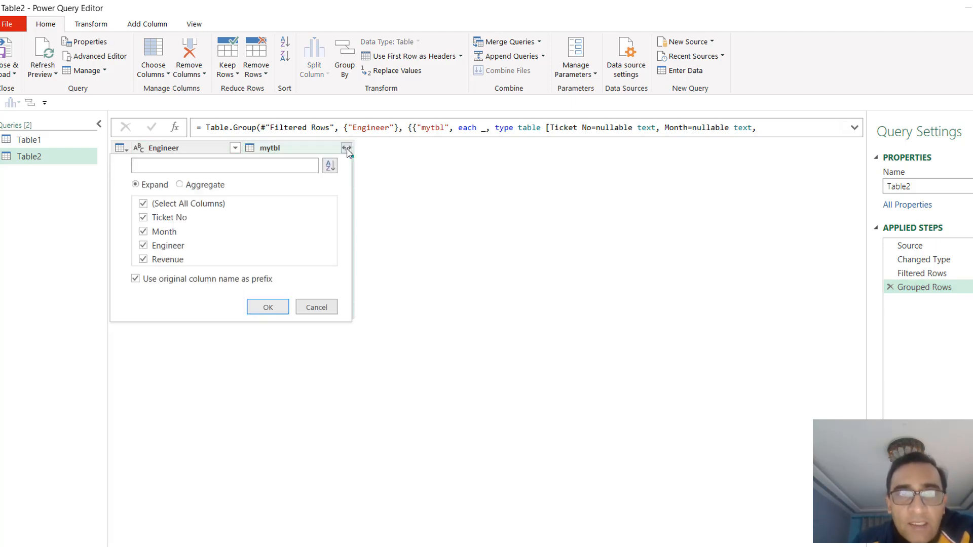
pyautogui.click(327, 312)
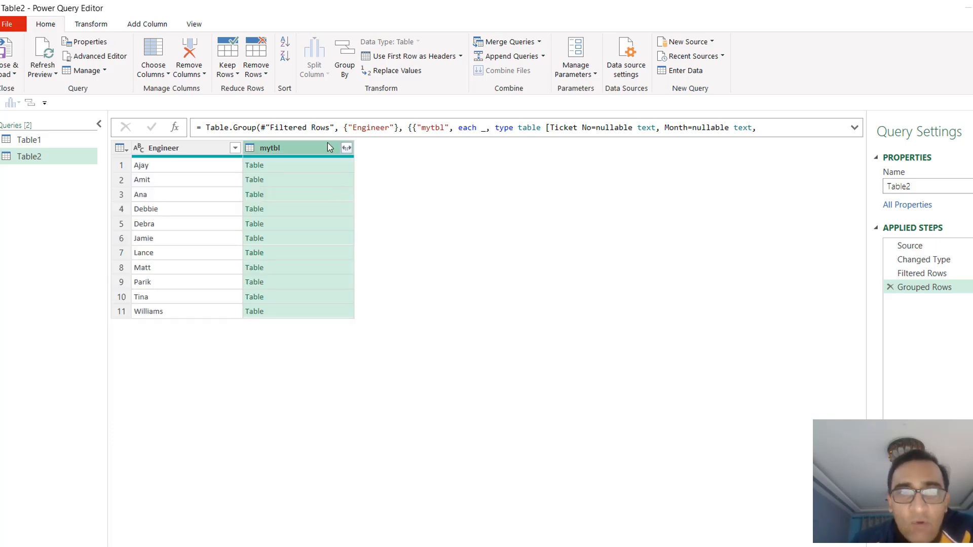
pyautogui.click(926, 289)
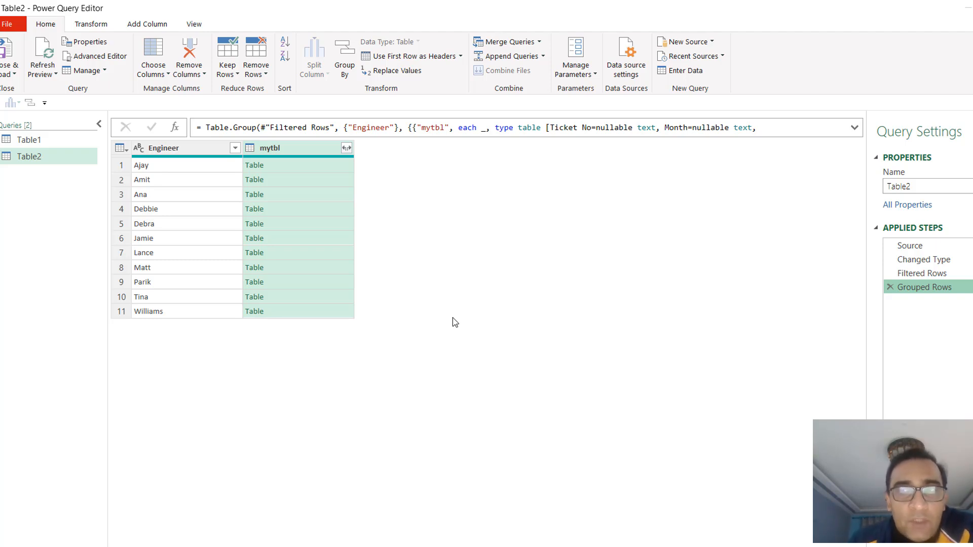
# Start a custom column on the grouped table and begin its formula with the Table.Sort function
pyautogui.click(151, 26)
pyautogui.click(51, 57)
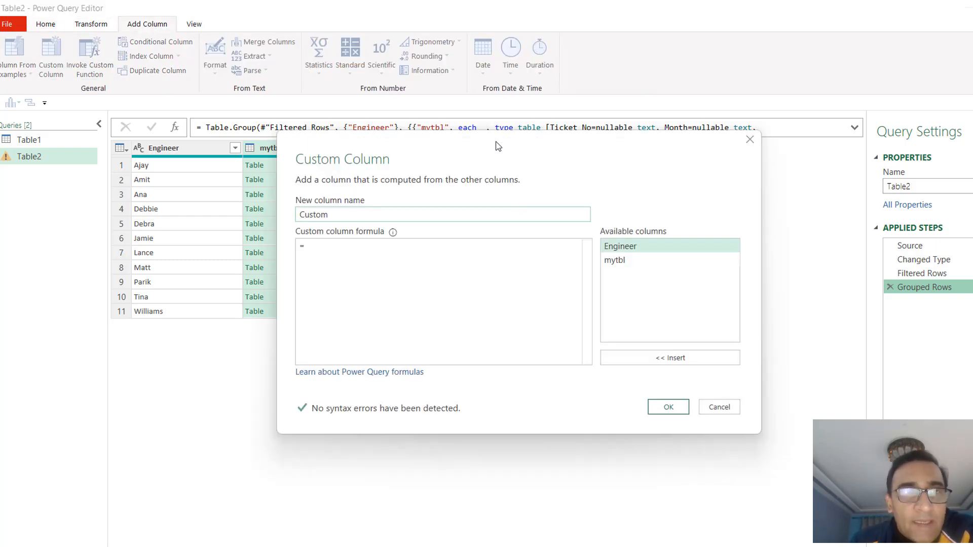
pyautogui.moveTo(496, 146); pyautogui.dragTo(642, 145)
pyautogui.doubleClick(463, 213)
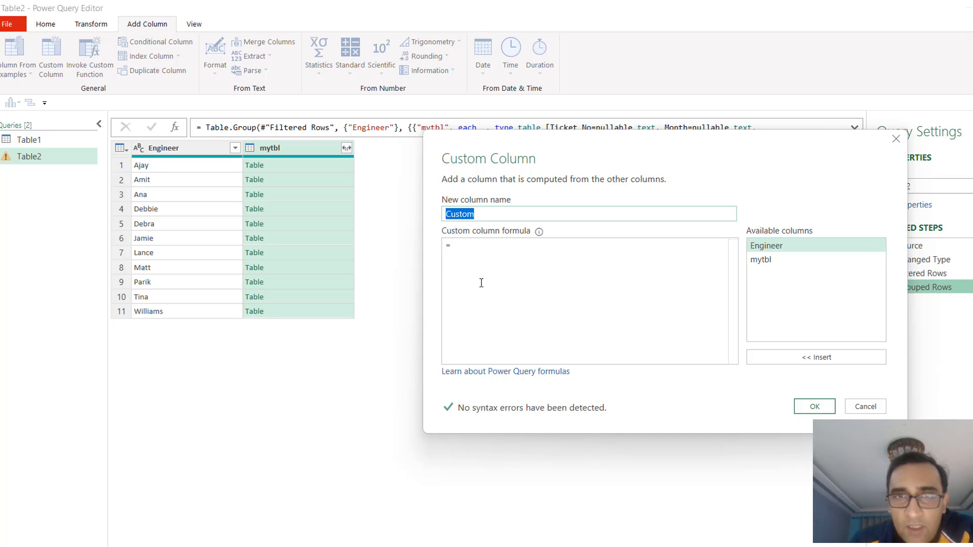
pyautogui.click(461, 246)
pyautogui.write('tablesor')
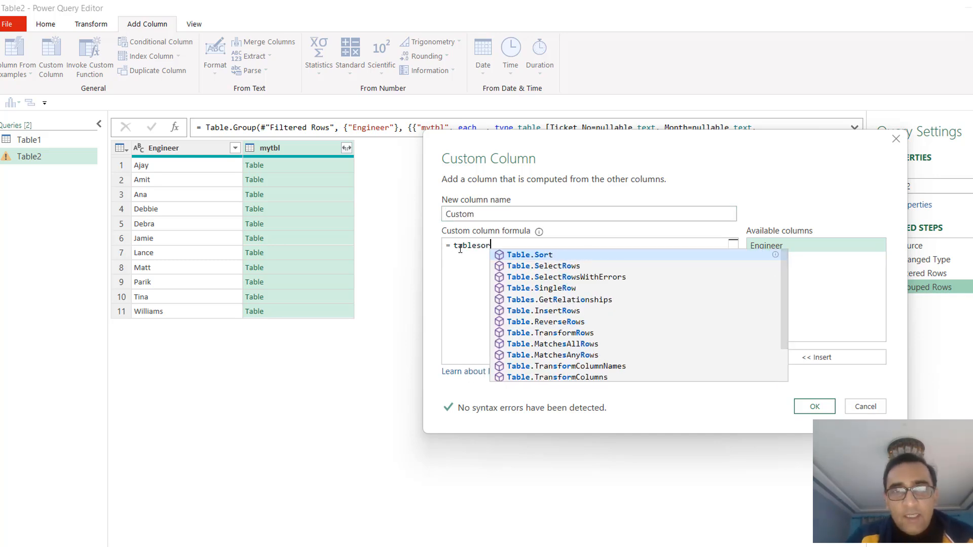
pyautogui.click(521, 257)
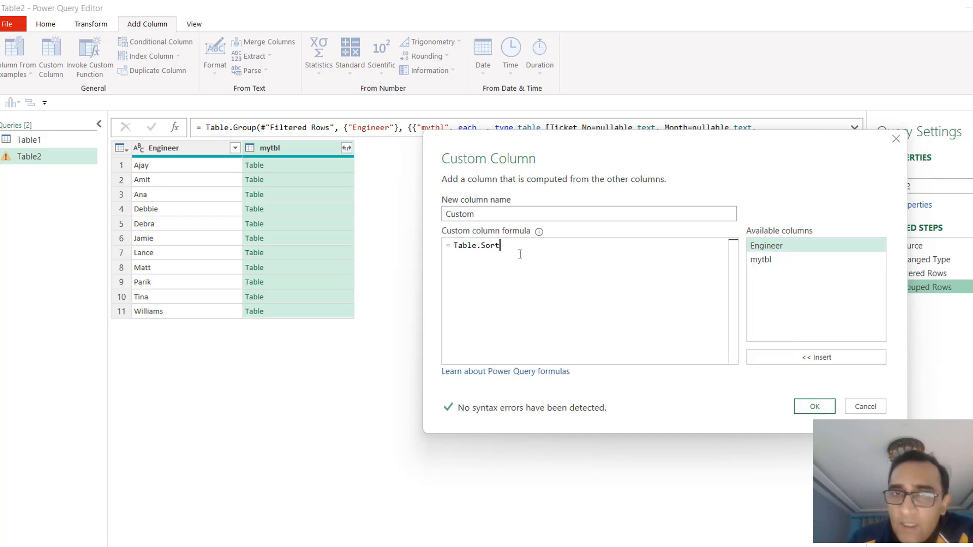
pyautogui.write('(')
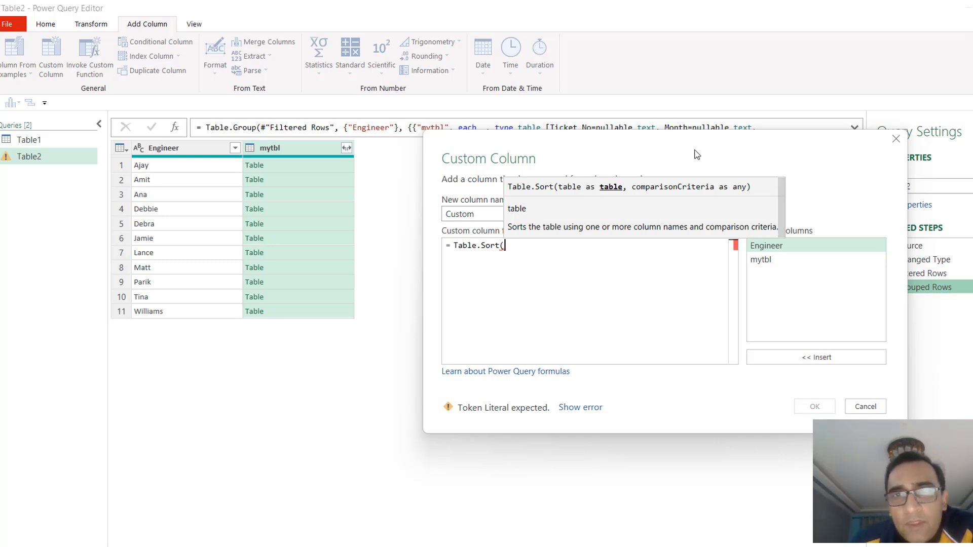
pyautogui.moveTo(694, 148); pyautogui.dragTo(642, 149)
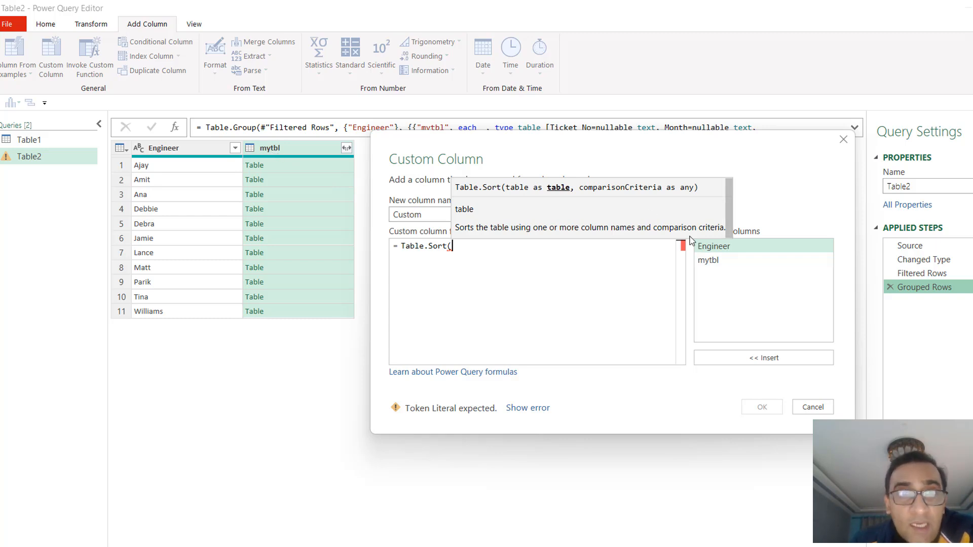
pyautogui.doubleClick(710, 261)
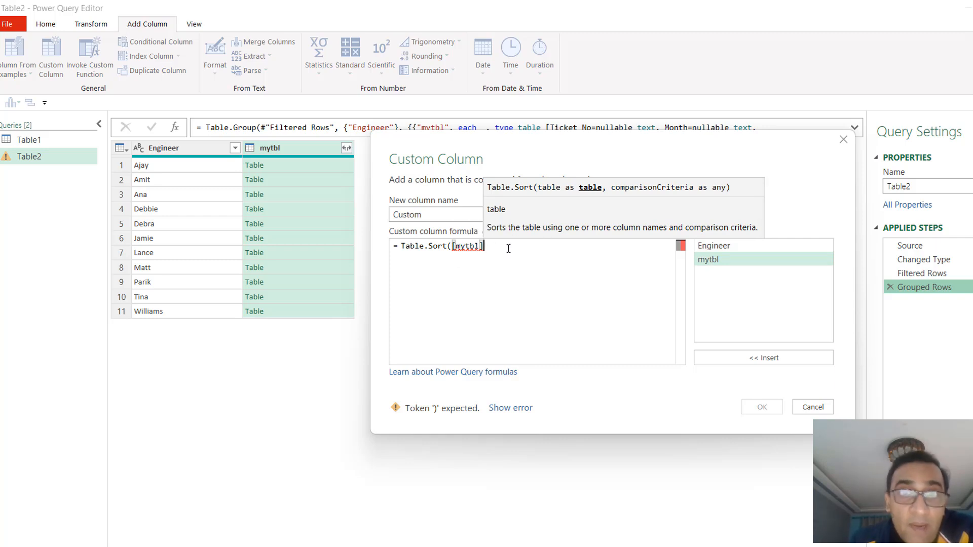
pyautogui.press('BackSpace')
pyautogui.press('BackSpace')
pyautogui.press('BackSpace')
pyautogui.press('BackSpace')
pyautogui.press('BackSpace')
pyautogui.press('BackSpace')
pyautogui.press('BackSpace')
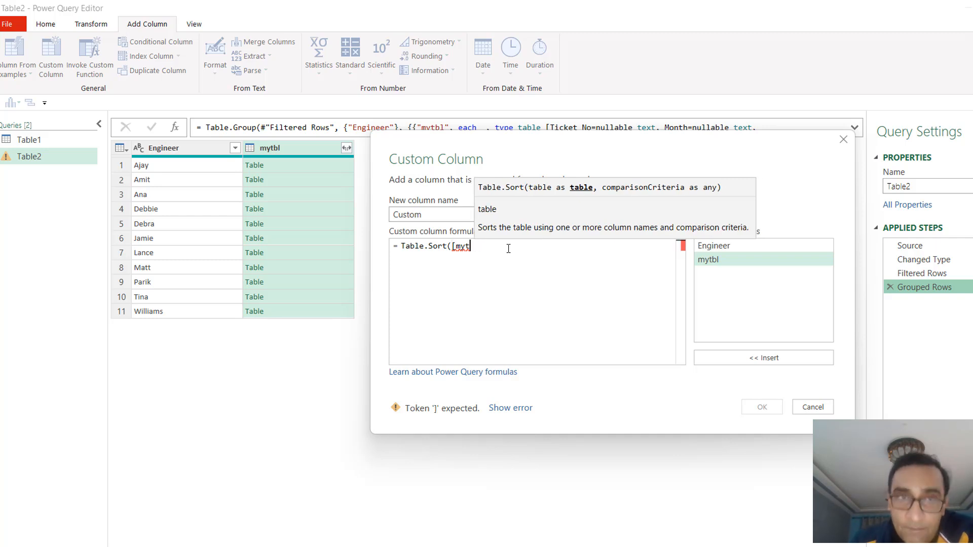
# Complete the Table.Sort formula with [mytbl] as the table and "Revenue" as the comparison criterion
pyautogui.write('[my')
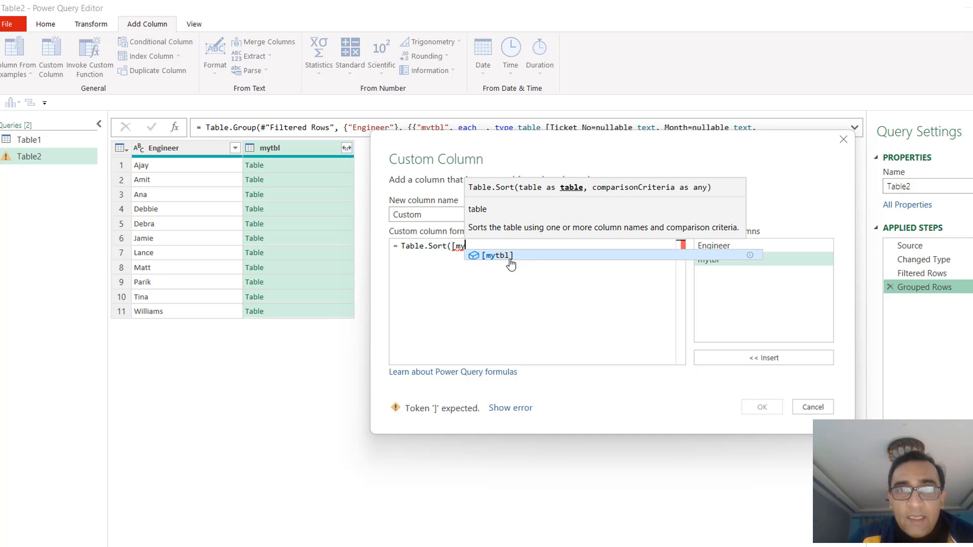
pyautogui.click(506, 257)
pyautogui.write(',')
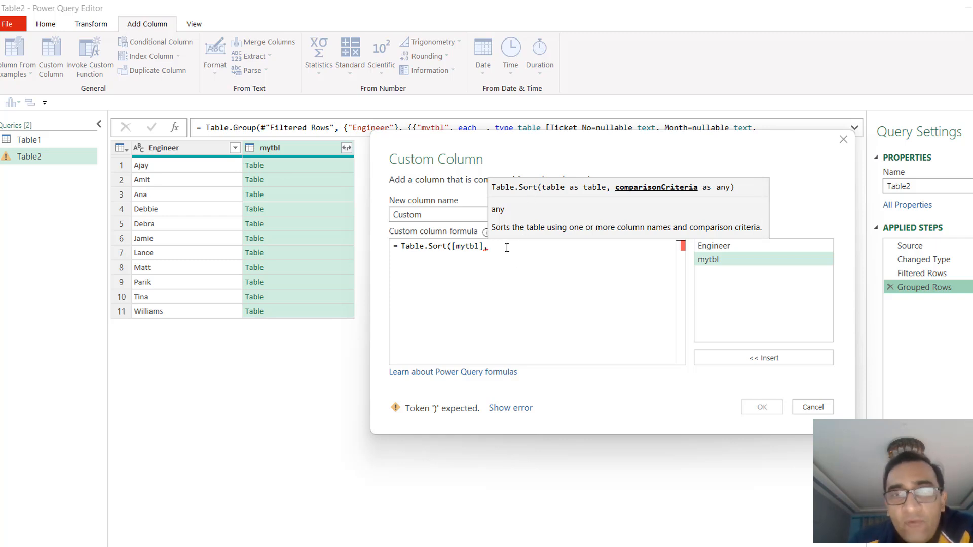
pyautogui.write('"')
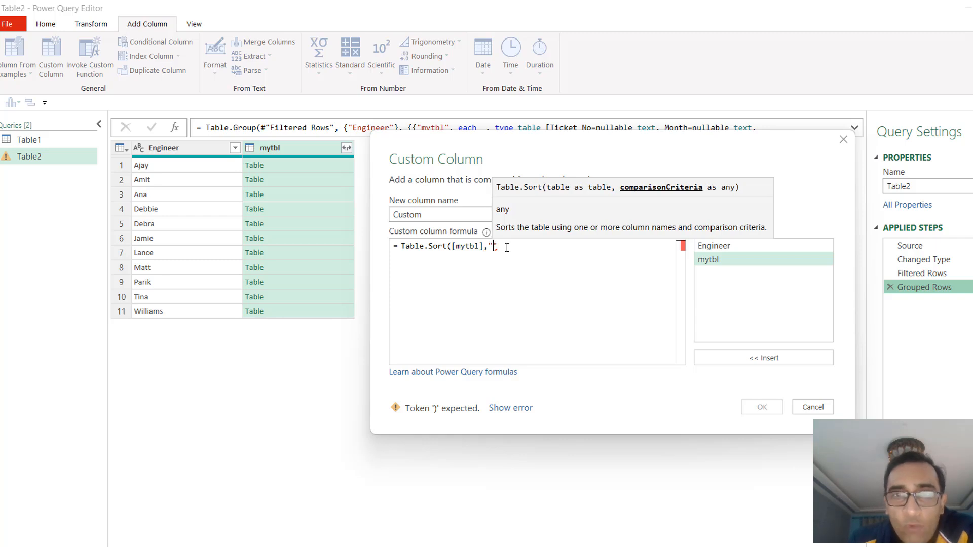
pyautogui.write('Revenue"')
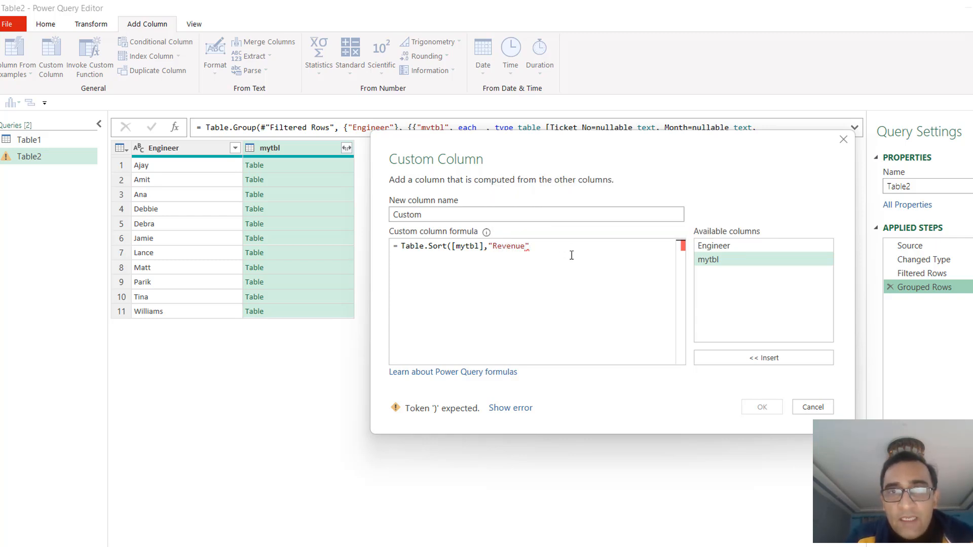
pyautogui.write(')')
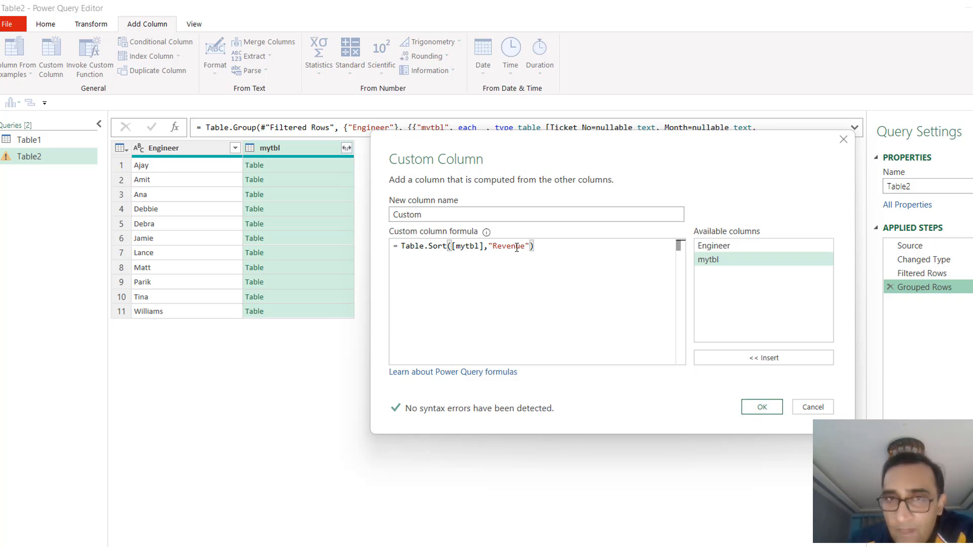
# Create the custom column and compare the first engineer's nested table in the mytbl and Custom columns
pyautogui.click(766, 408)
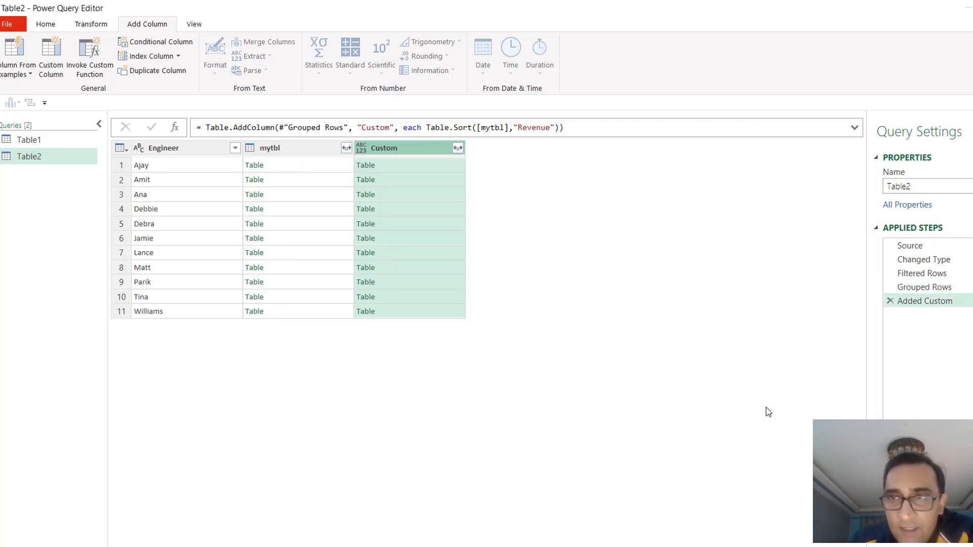
pyautogui.click(296, 170)
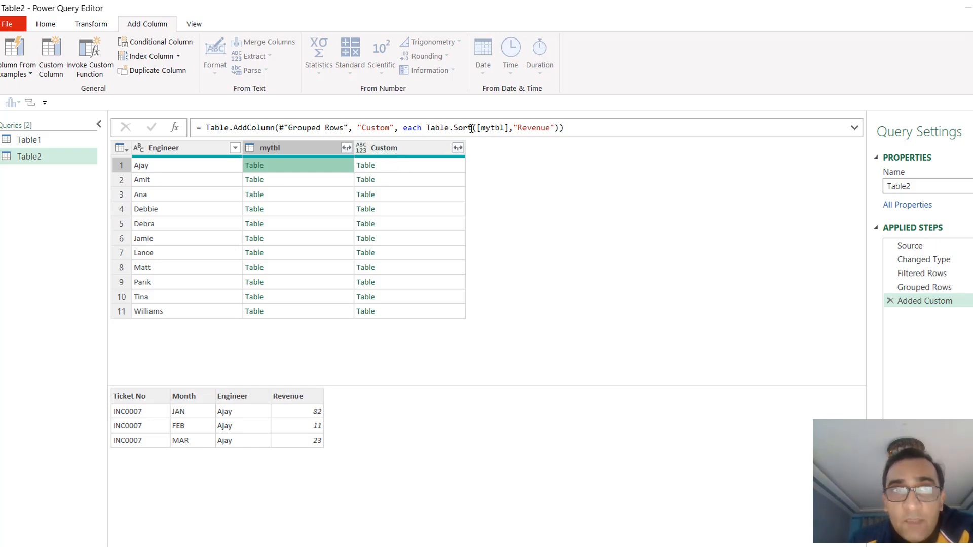
pyautogui.click(447, 165)
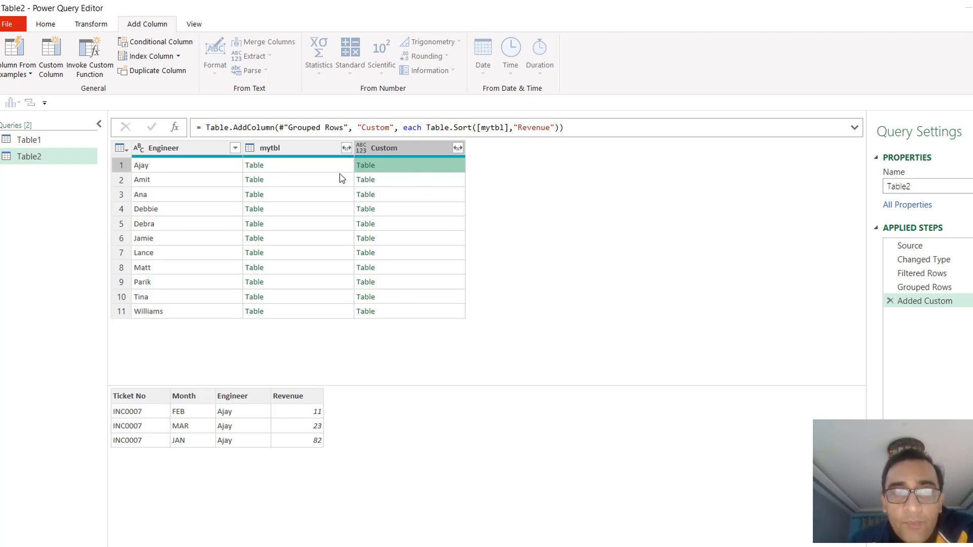
pyautogui.click(319, 167)
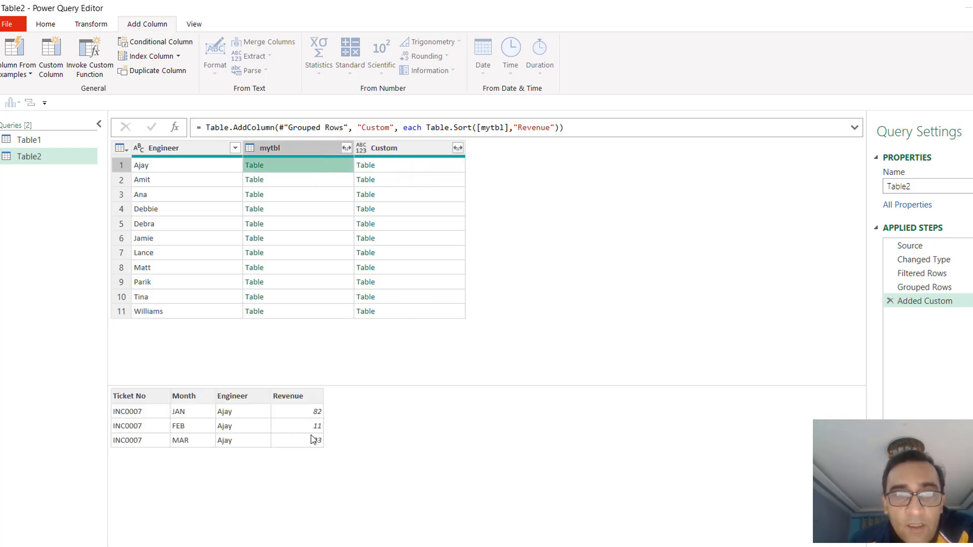
pyautogui.click(426, 171)
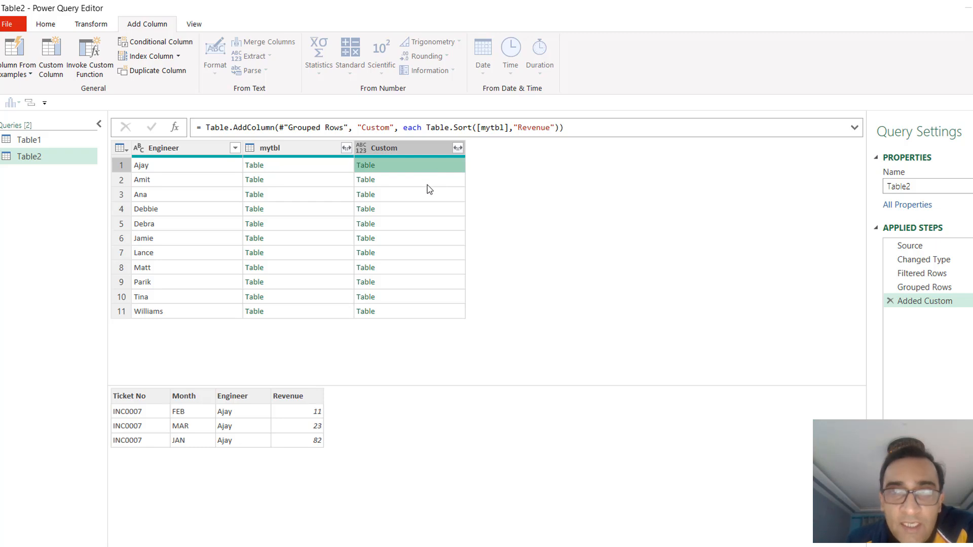
# Examine the Revenue order of the nested tables in rows 2 to 5 of Custom, enlarging the preview, and return to row 1
pyautogui.click(426, 185)
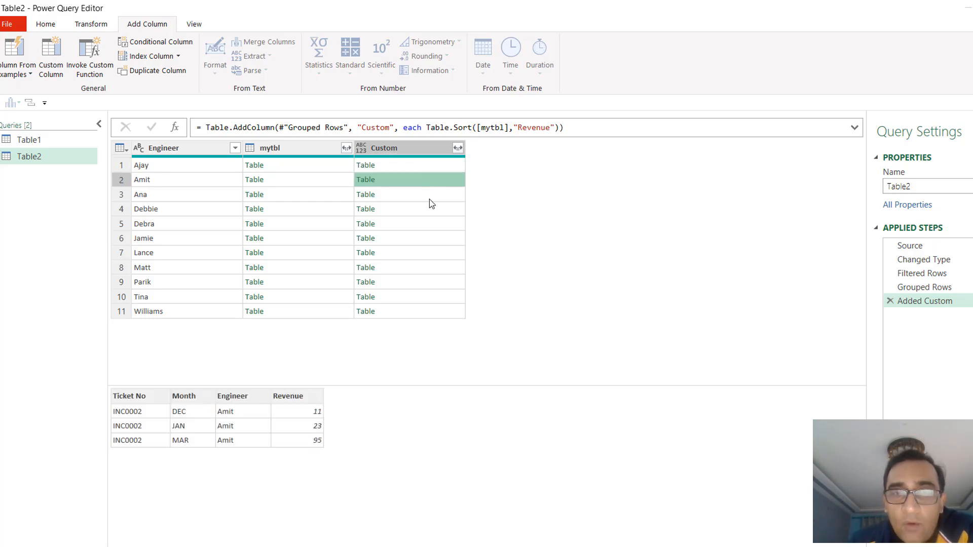
pyautogui.click(430, 201)
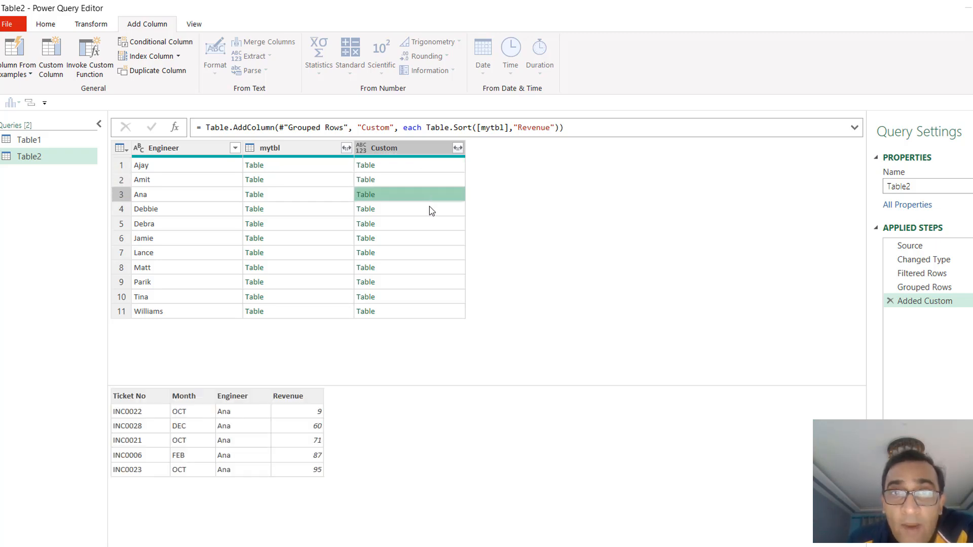
pyautogui.click(430, 213)
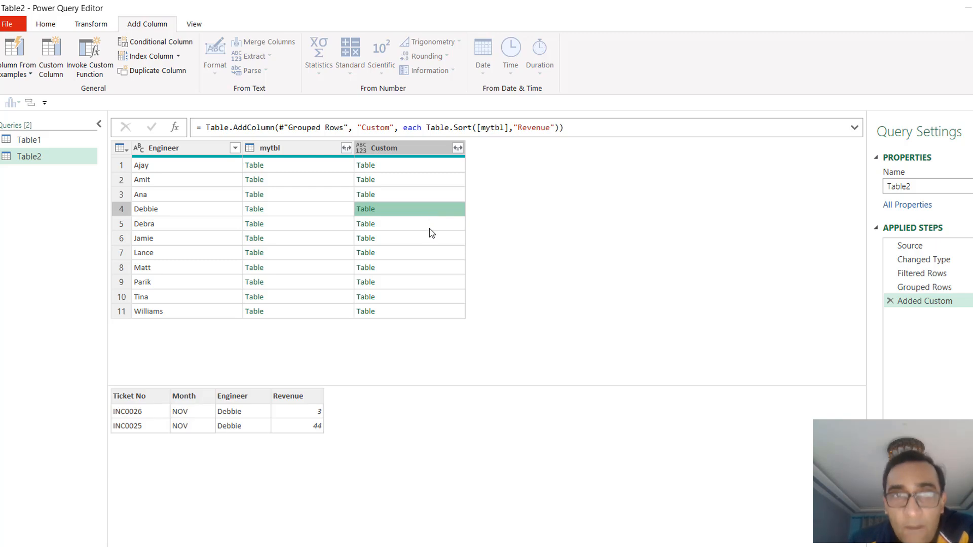
pyautogui.click(430, 228)
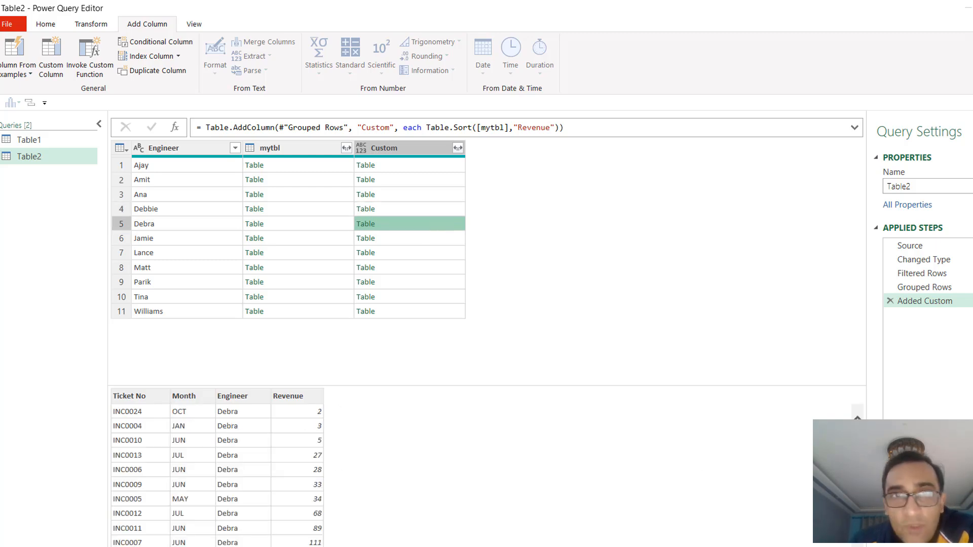
pyautogui.moveTo(616, 385); pyautogui.dragTo(606, 287)
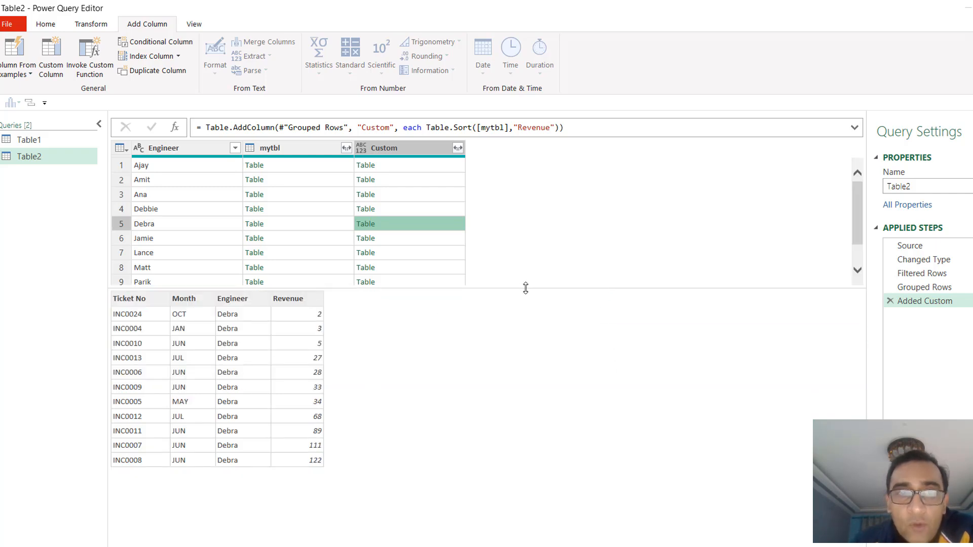
pyautogui.moveTo(526, 288); pyautogui.dragTo(515, 348)
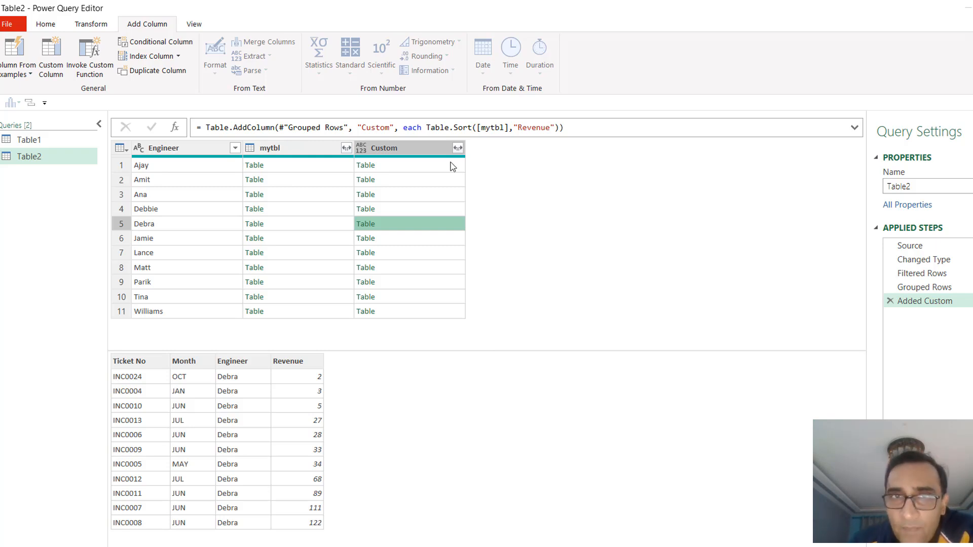
pyautogui.click(429, 168)
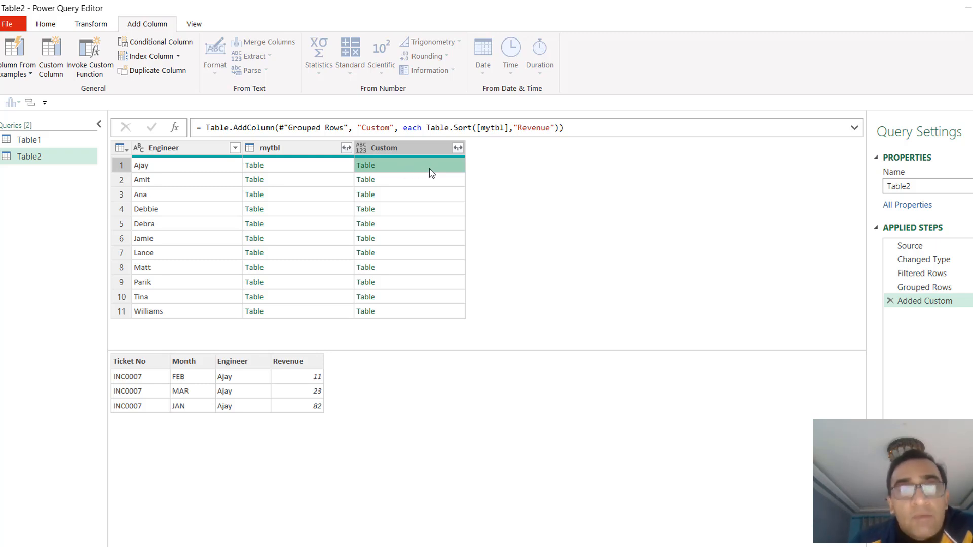
# Examine the complete Table.AddColumn formula of the Added Custom step
pyautogui.click(207, 127)
pyautogui.hotkey('shift', 'Right')
pyautogui.hotkey('shift', 'Right')
pyautogui.hotkey('shift', 'Right')
pyautogui.hotkey('shift', 'Right')
pyautogui.hotkey('shift', 'Right')
pyautogui.hotkey('shift', 'Right')
pyautogui.hotkey('shift', 'Right')
pyautogui.hotkey('shift', 'Right')
pyautogui.hotkey('shift', 'Right')
pyautogui.hotkey('shift', 'Right')
pyautogui.hotkey('shift', 'Right')
pyautogui.hotkey('shift', 'Right')
pyautogui.hotkey('shift', 'Right')
pyautogui.hotkey('shift', 'Right')
pyautogui.hotkey('shift', 'Right')
pyautogui.hotkey('shift', 'Right')
pyautogui.hotkey('shift', 'Right')
pyautogui.hotkey('shift', 'Right')
pyautogui.hotkey('shift', 'Right')
pyautogui.hotkey('shift', 'Right')
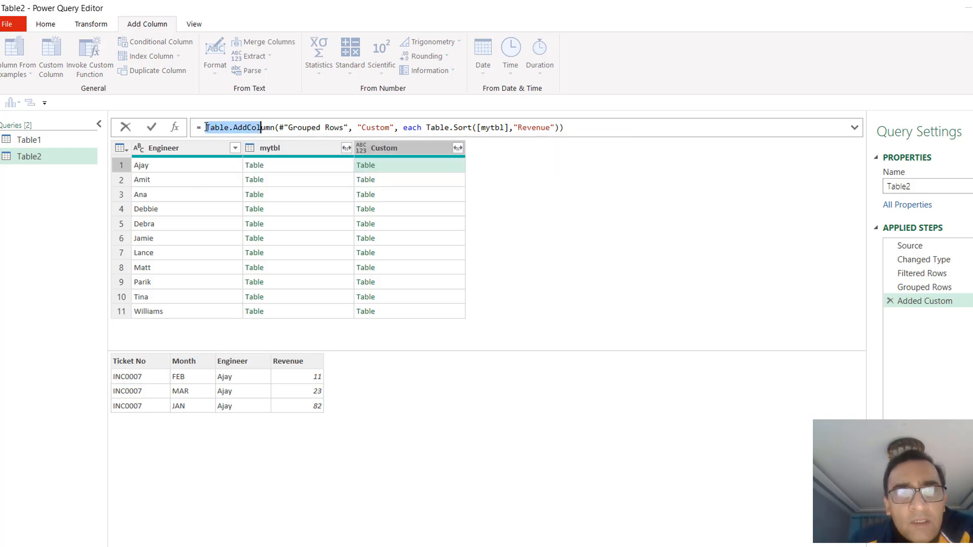
pyautogui.hotkey('shift', 'Right')
pyautogui.hotkey('shift', 'Right')
pyautogui.hotkey('shift', 'Right')
pyautogui.hotkey('shift', 'Right')
pyautogui.hotkey('shift', 'Right')
pyautogui.hotkey('shift', 'Right')
pyautogui.hotkey('shift', 'Right')
pyautogui.hotkey('shift', 'Right')
pyautogui.hotkey('shift', 'Right')
pyautogui.hotkey('shift', 'Right')
pyautogui.hotkey('shift', 'Right')
pyautogui.hotkey('shift', 'Right')
pyautogui.hotkey('shift', 'Right')
pyautogui.hotkey('shift', 'Right')
pyautogui.hotkey('shift', 'Right')
pyautogui.hotkey('shift', 'Right')
pyautogui.hotkey('shift', 'Right')
pyautogui.hotkey('shift', 'Right')
pyautogui.hotkey('shift', 'Right')
pyautogui.hotkey('shift', 'Right')
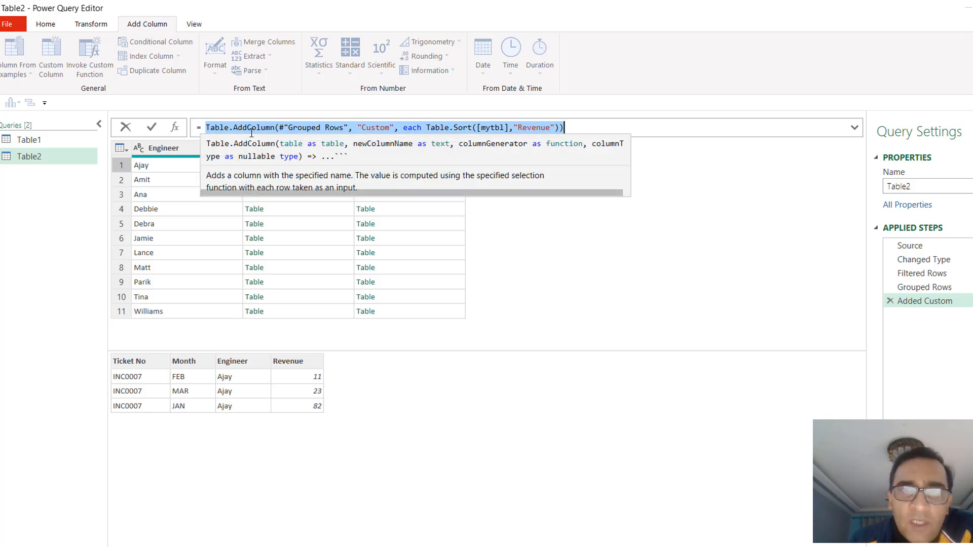
pyautogui.click(455, 128)
pyautogui.click(525, 188)
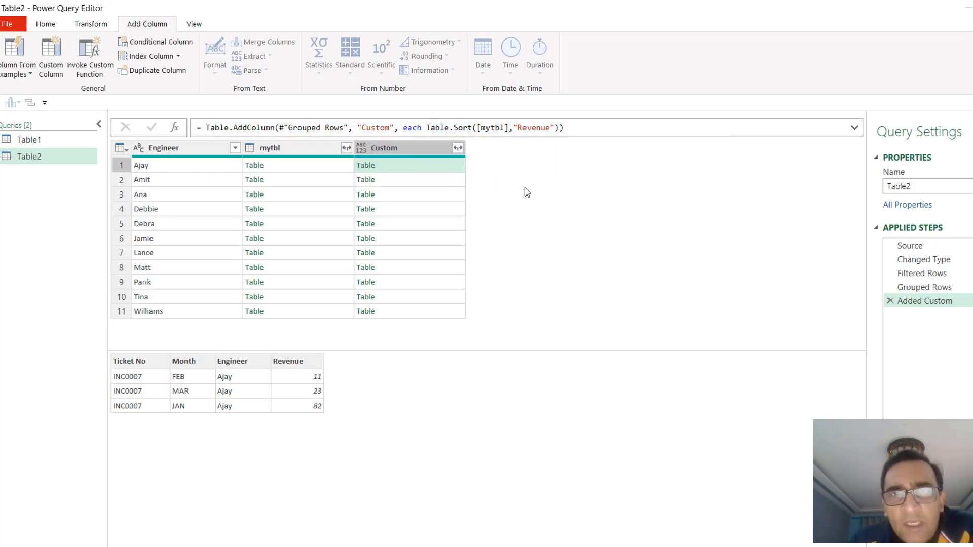
pyautogui.click(934, 290)
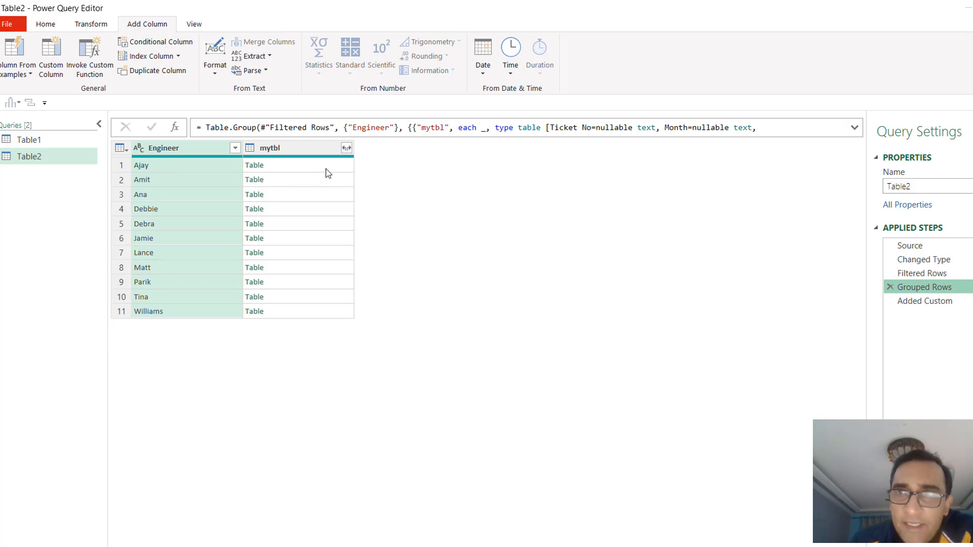
pyautogui.click(60, 69)
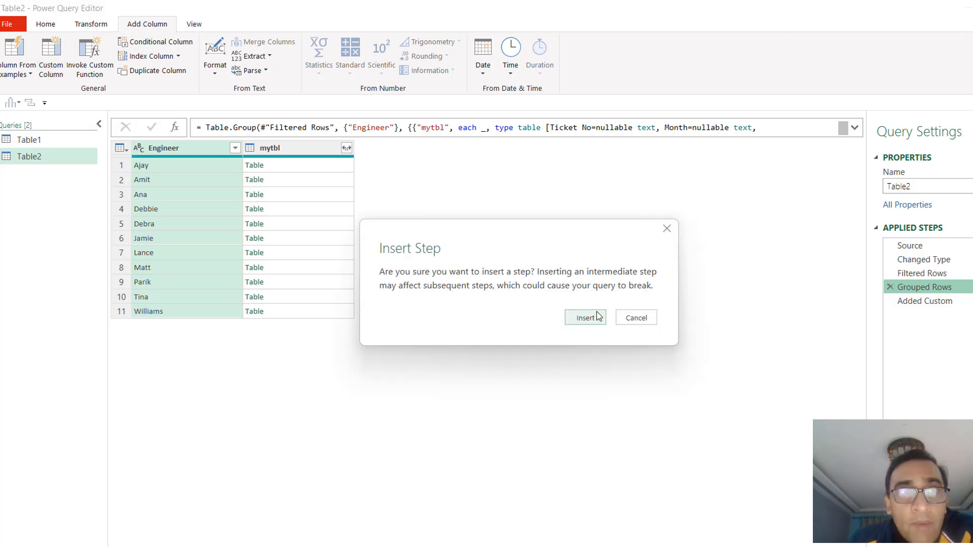
pyautogui.click(637, 318)
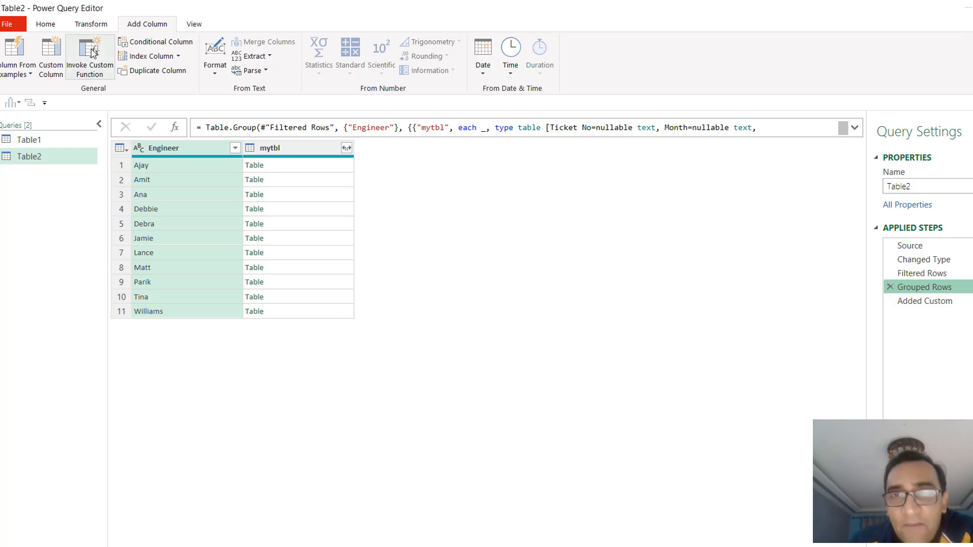
pyautogui.click(932, 302)
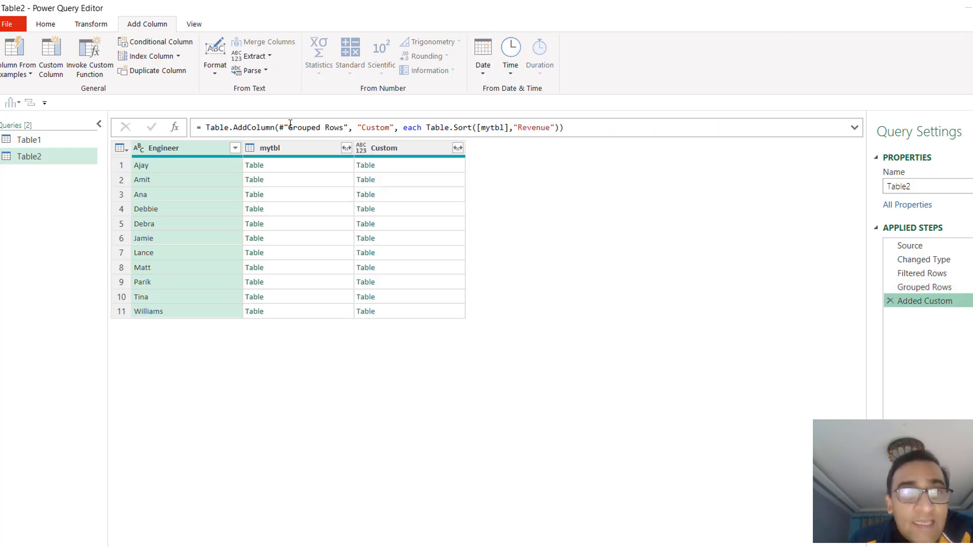
pyautogui.click(57, 56)
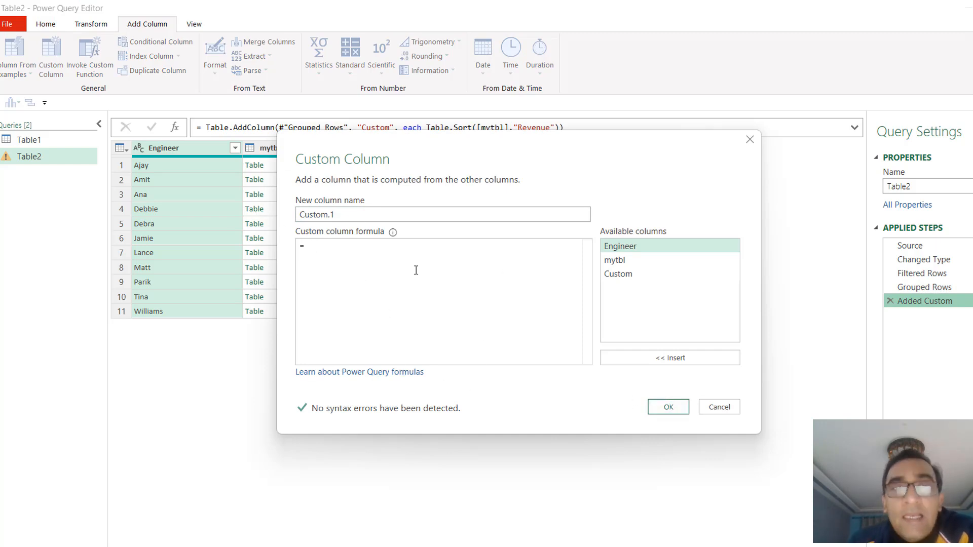
pyautogui.click(440, 345)
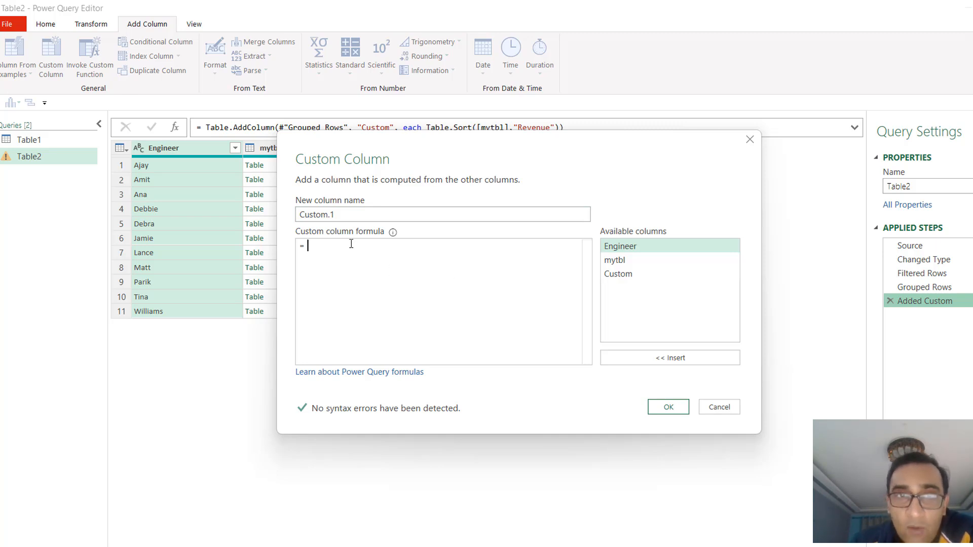
pyautogui.click(719, 410)
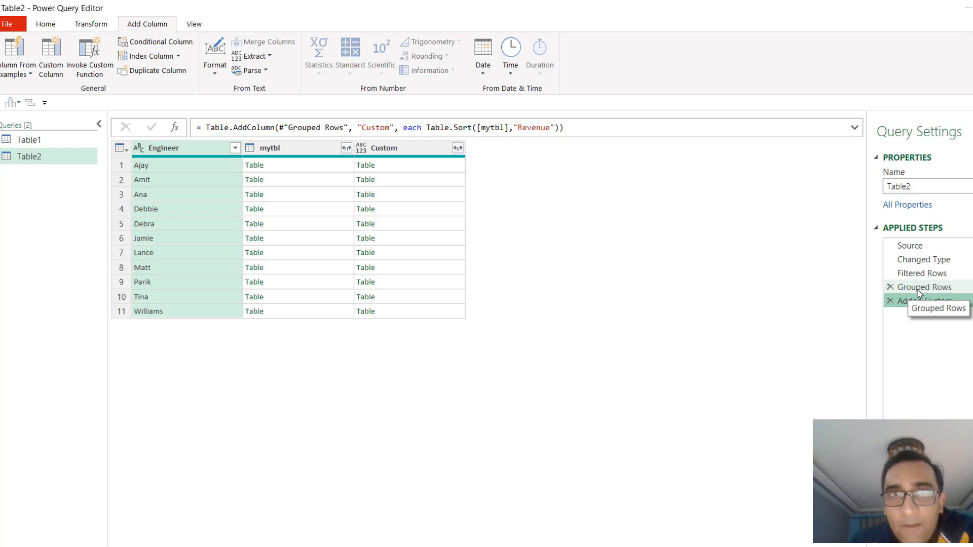
# Rename the added column to newTbl within the Table.AddColumn formula of the Added Custom step
pyautogui.click(326, 128)
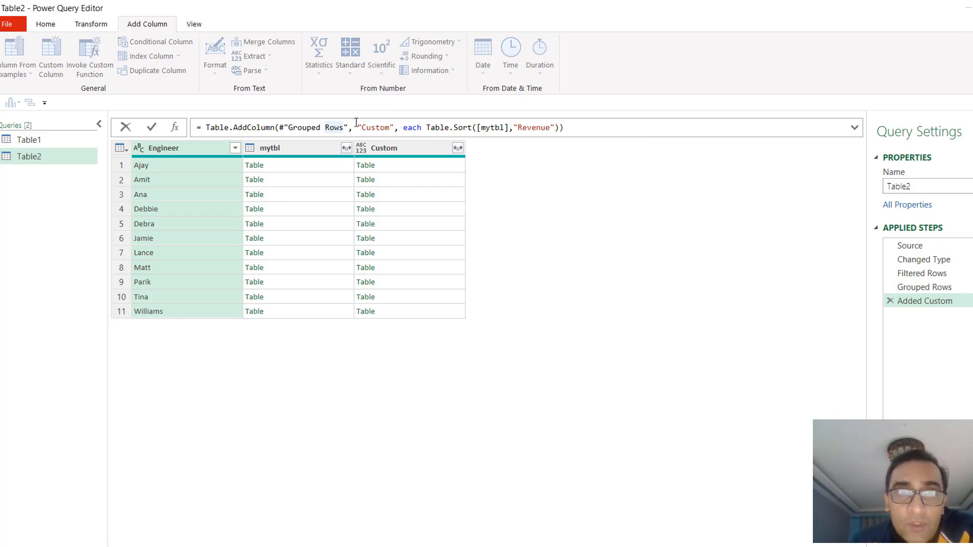
pyautogui.click(380, 127)
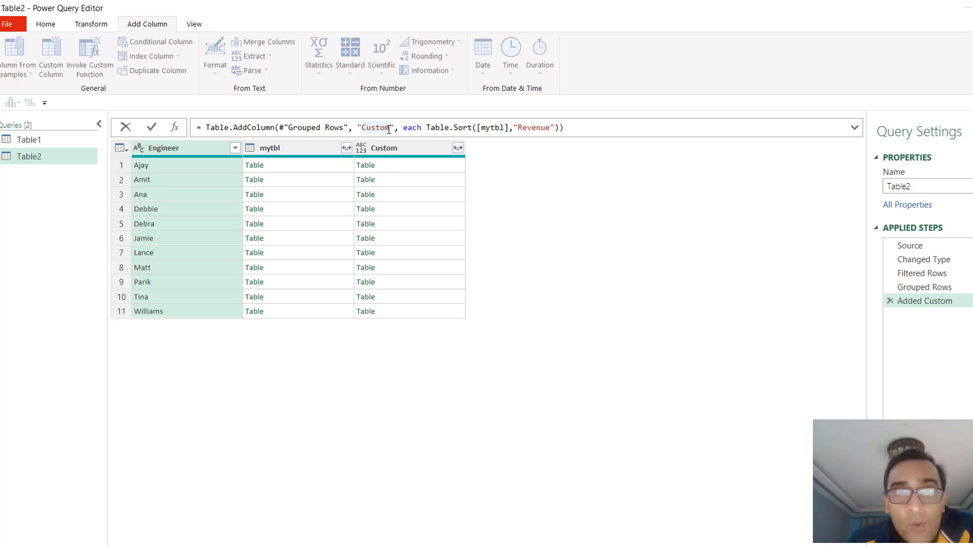
pyautogui.press('BackSpace')
pyautogui.press('BackSpace')
pyautogui.press('BackSpace')
pyautogui.press('BackSpace')
pyautogui.press('BackSpace')
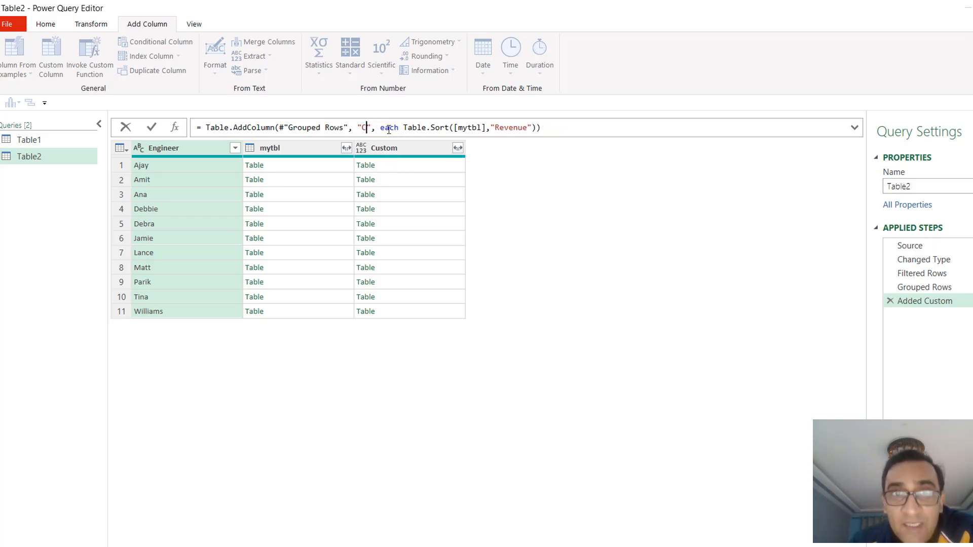
pyautogui.press('BackSpace')
pyautogui.write('newTbl')
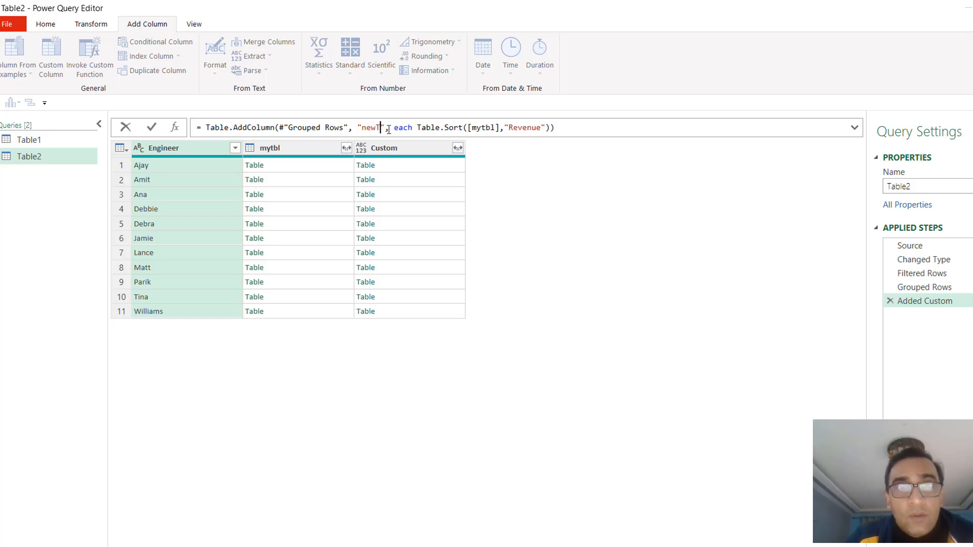
pyautogui.write('l')
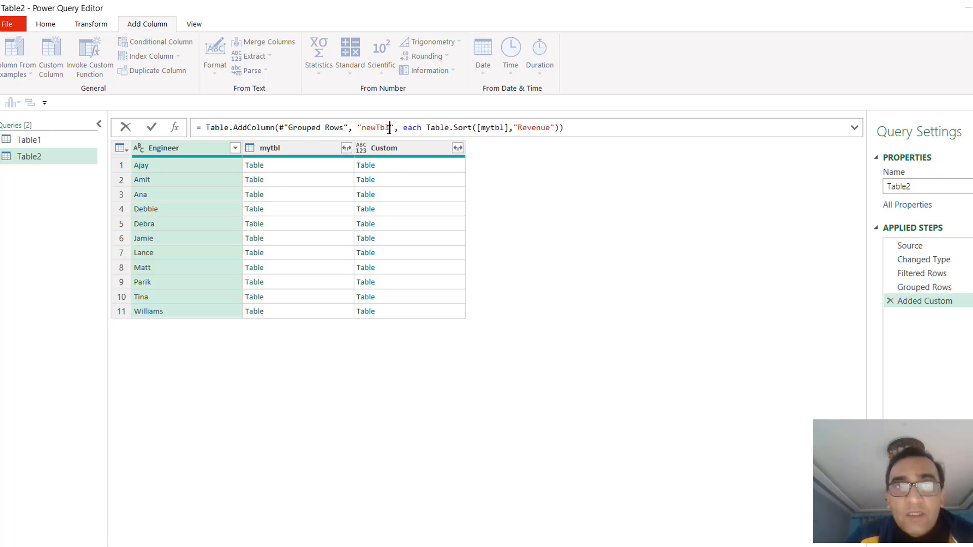
pyautogui.doubleClick(417, 128)
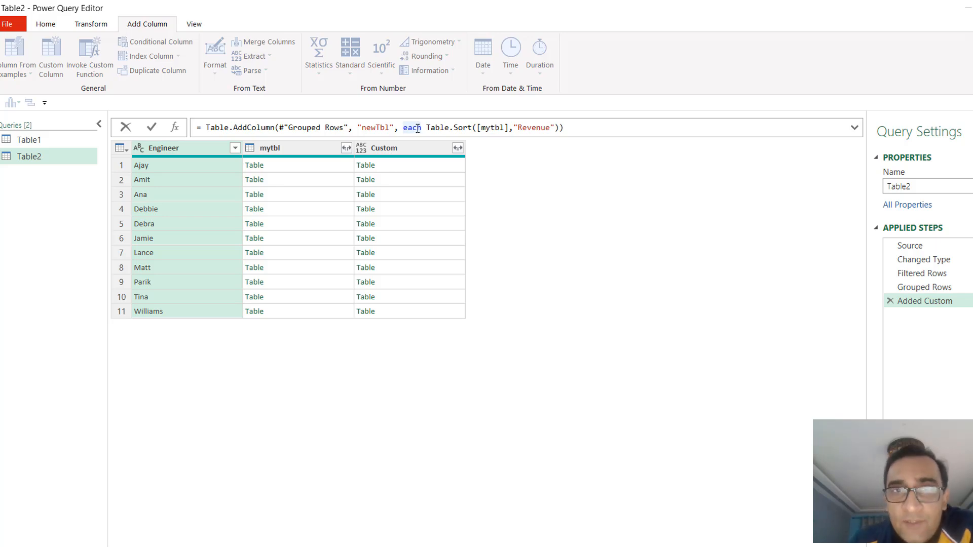
pyautogui.click(589, 129)
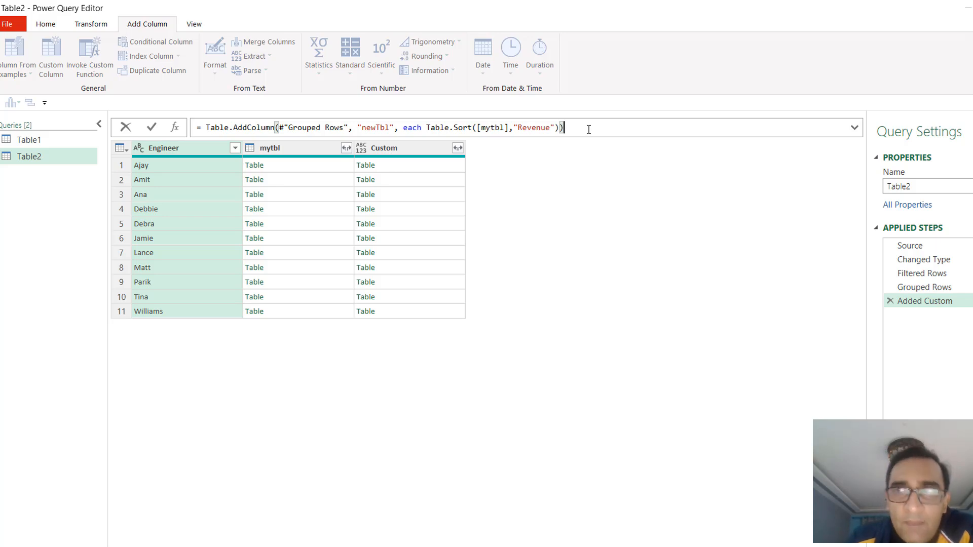
pyautogui.press('Return')
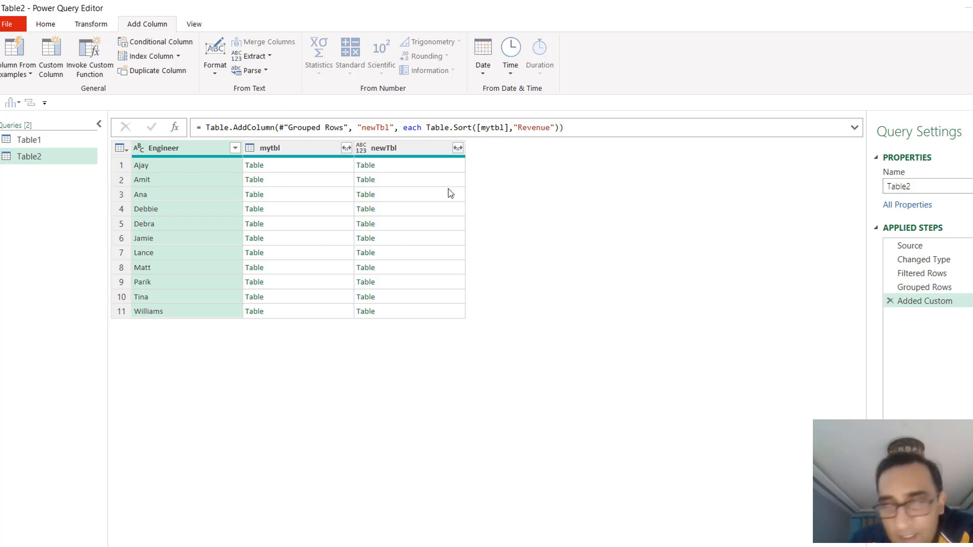
# Compare the first row's nested tables in mytbl and newTbl, and remove the mytbl column
pyautogui.click(298, 165)
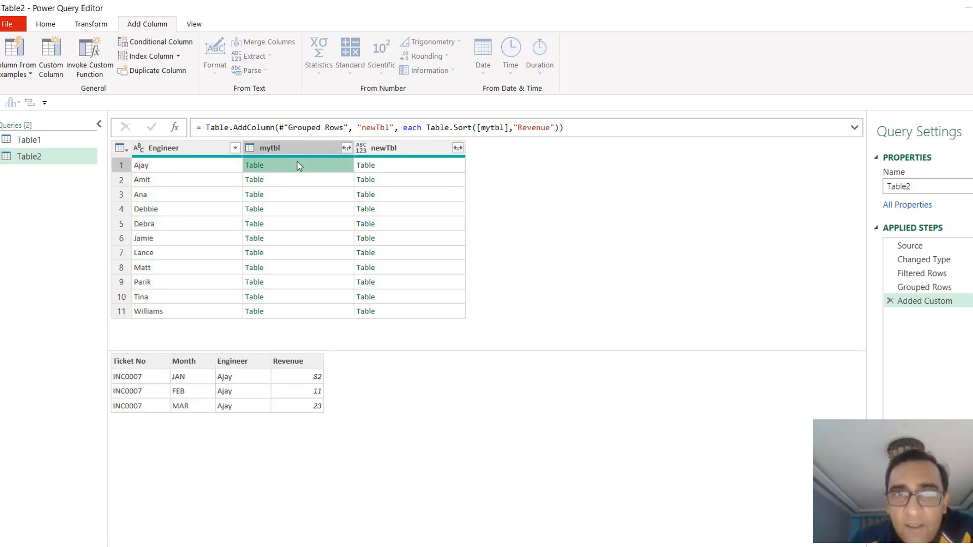
pyautogui.click(434, 167)
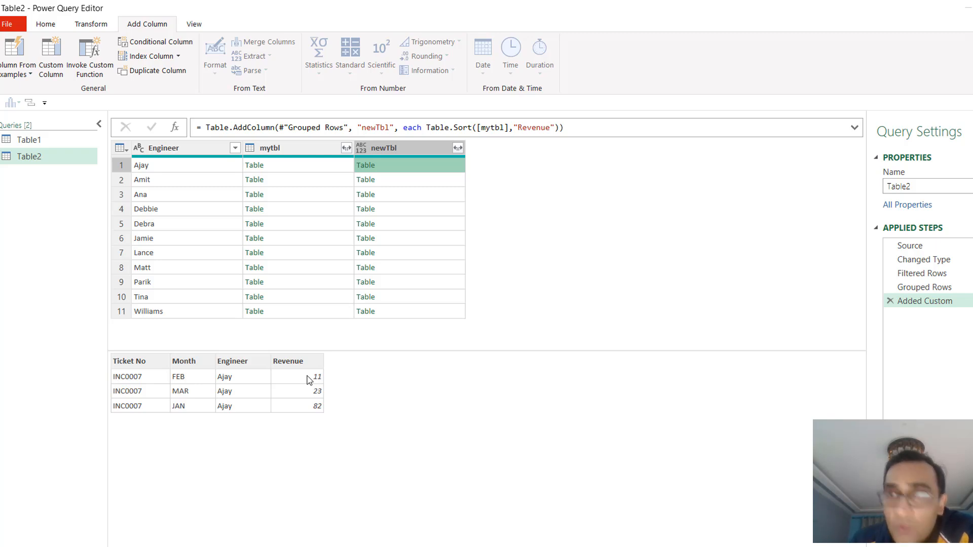
pyautogui.click(291, 152)
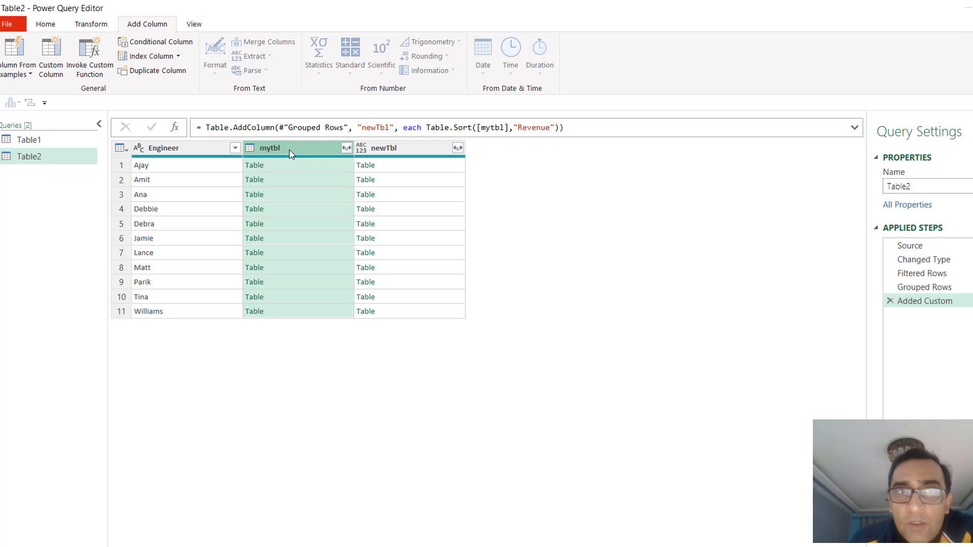
pyautogui.press('Delete')
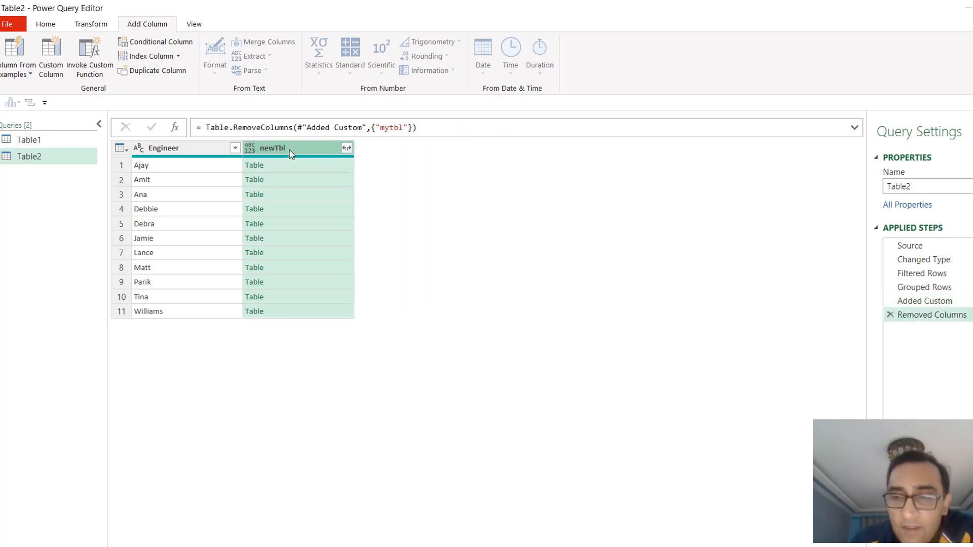
pyautogui.click(327, 173)
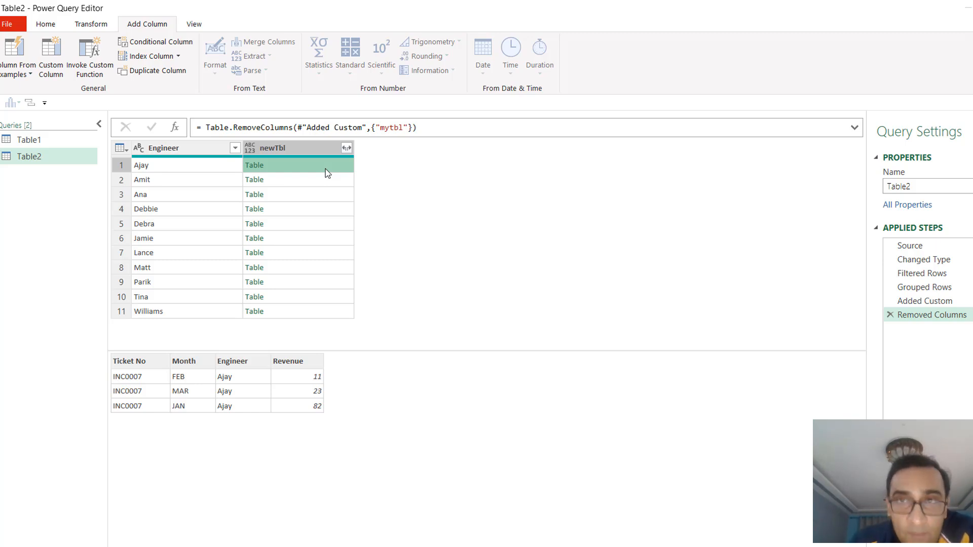
# Examine the Revenue order of the nested tables in rows 2 to 5 of newTbl, enlarging the preview, and return to row 1
pyautogui.click(324, 188)
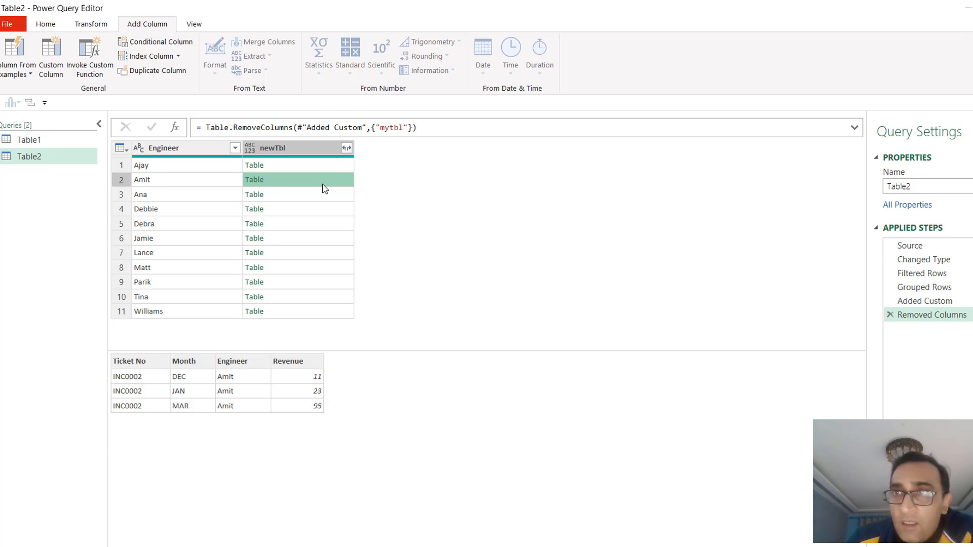
pyautogui.click(325, 198)
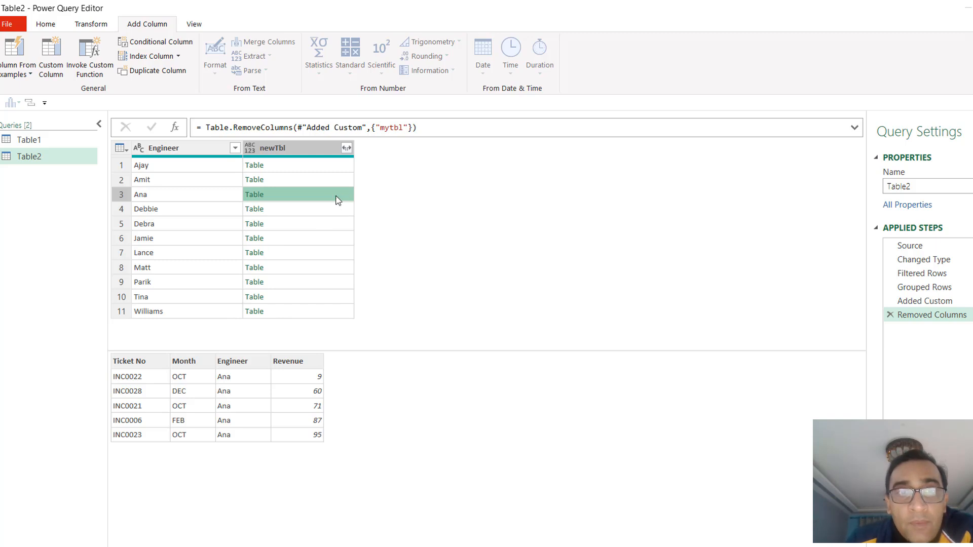
pyautogui.click(327, 209)
pyautogui.click(327, 230)
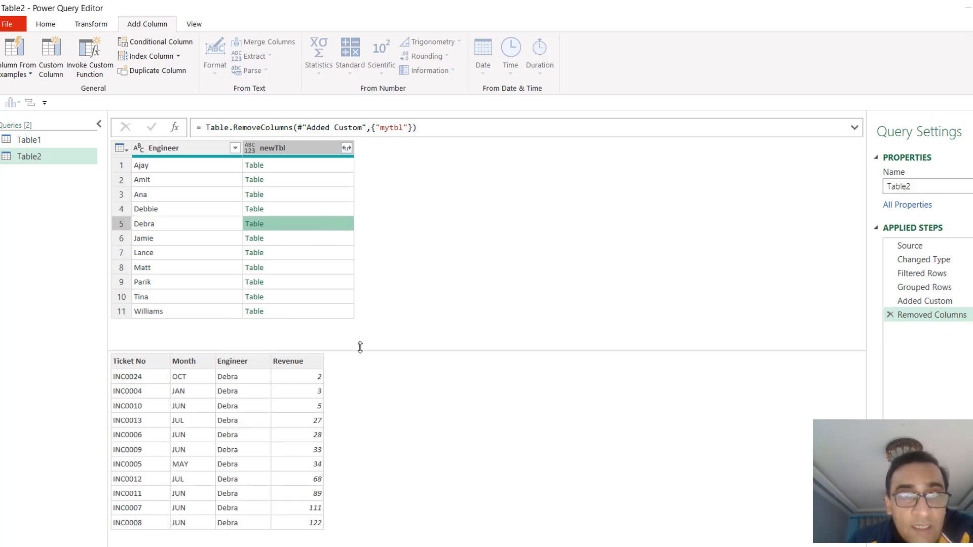
pyautogui.moveTo(361, 352); pyautogui.dragTo(356, 288)
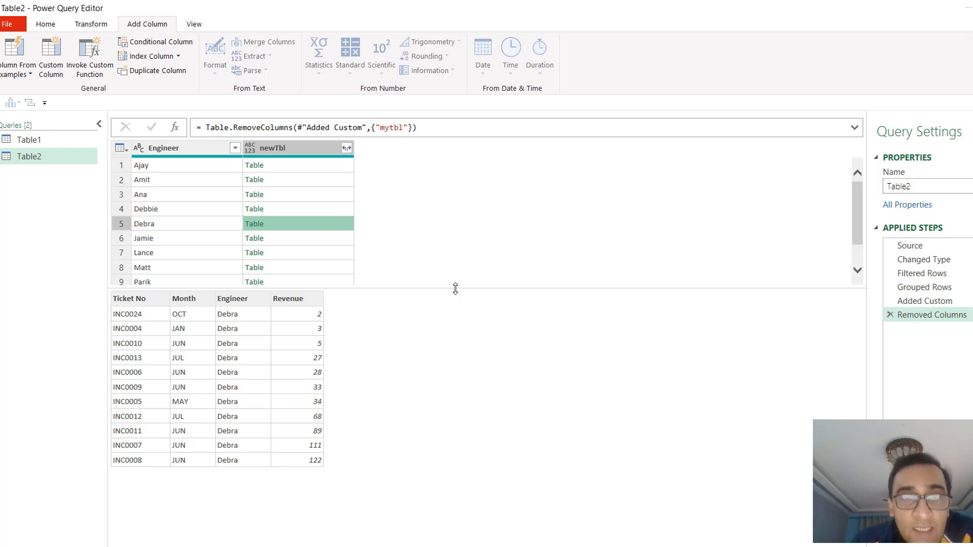
pyautogui.click(326, 166)
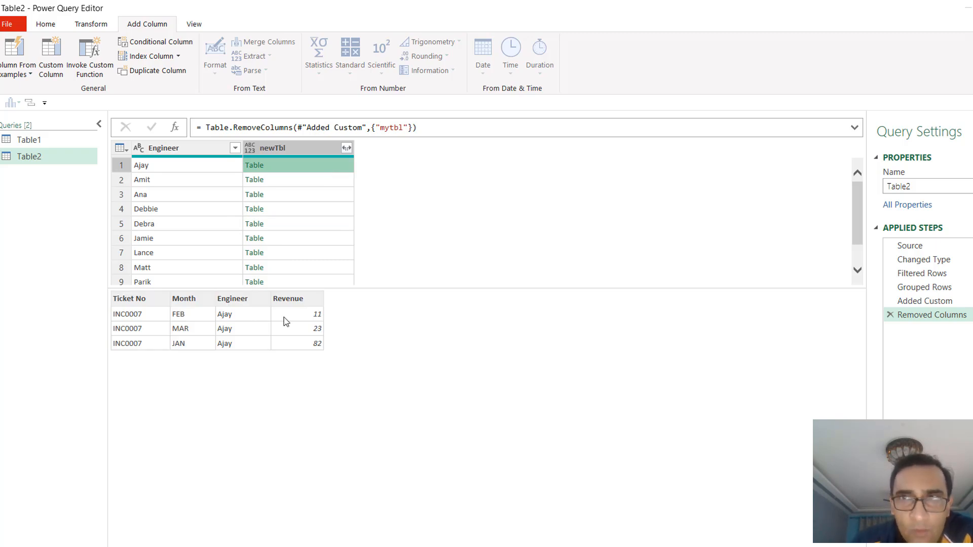
# Review the Added Custom step's sorted table, then return to the Removed Columns step and preview the first row's newTbl table
pyautogui.click(929, 304)
pyautogui.click(433, 169)
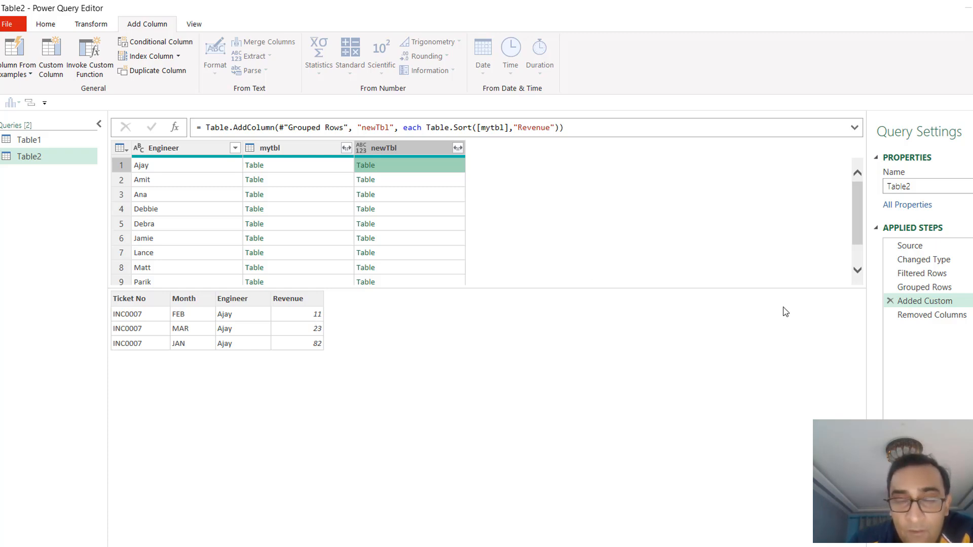
pyautogui.click(920, 319)
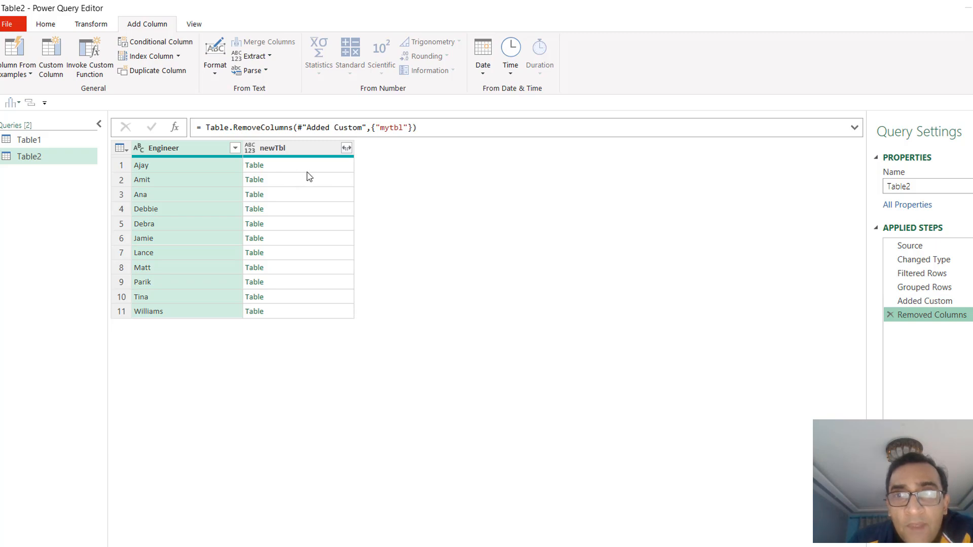
pyautogui.click(317, 168)
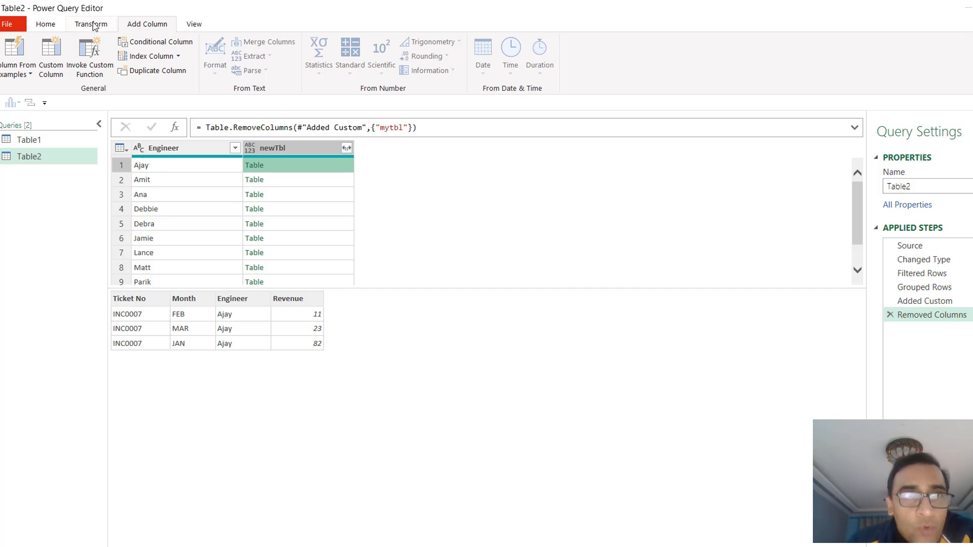
# Start a custom column formula with Table.Range, using the newTbl column as its table argument
pyautogui.click(52, 62)
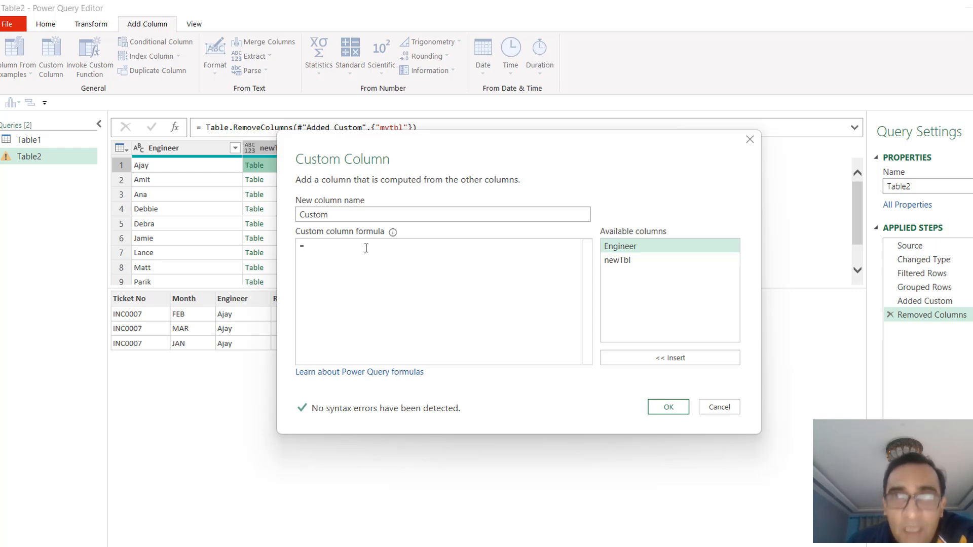
pyautogui.write('tablera')
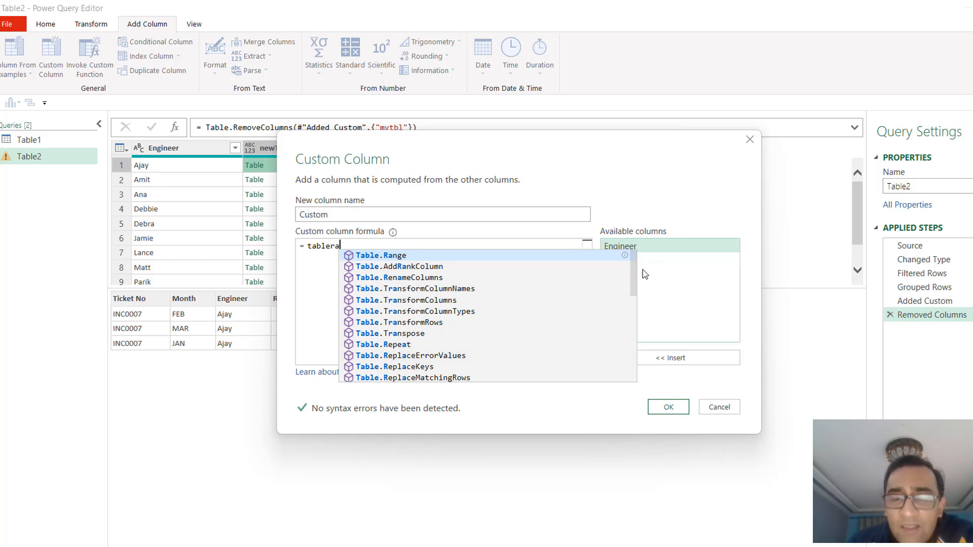
pyautogui.moveTo(635, 273)
pyautogui.mouseDown()
pyautogui.moveTo(635, 347)
pyautogui.moveTo(635, 261)
pyautogui.mouseUp()
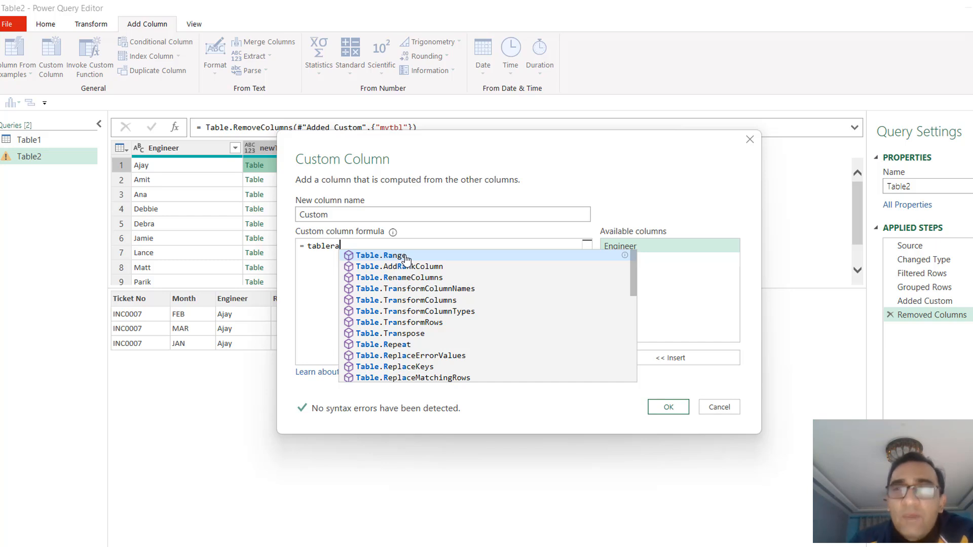
pyautogui.click(375, 255)
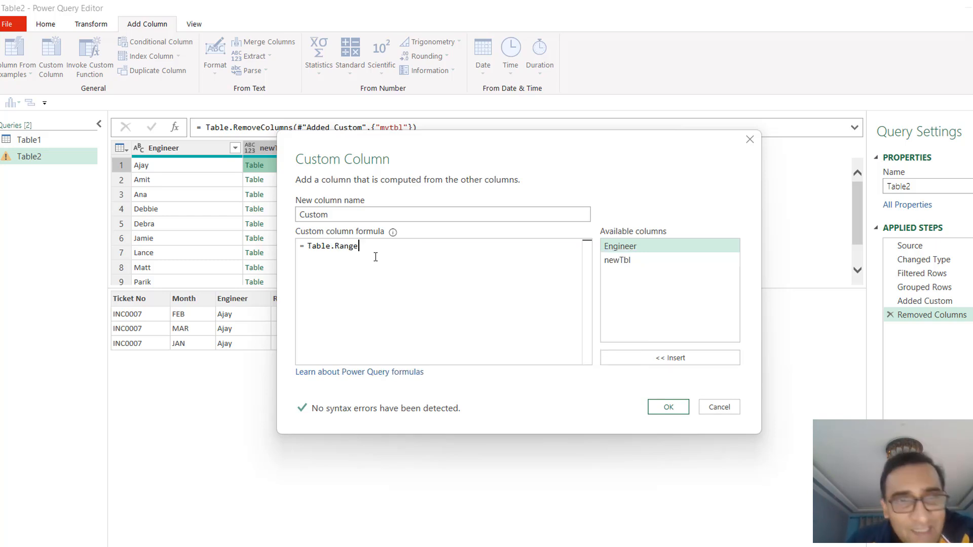
pyautogui.write('(')
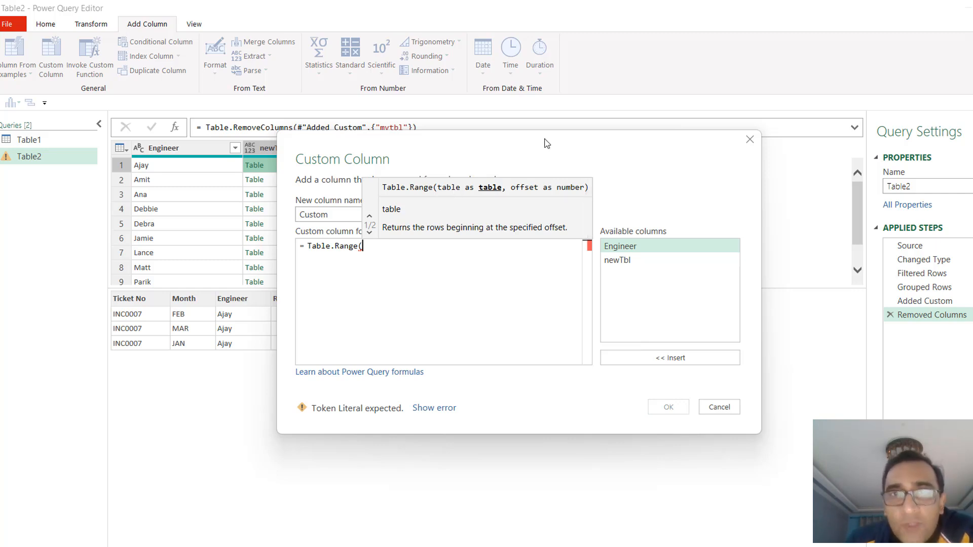
pyautogui.moveTo(543, 143); pyautogui.dragTo(656, 174)
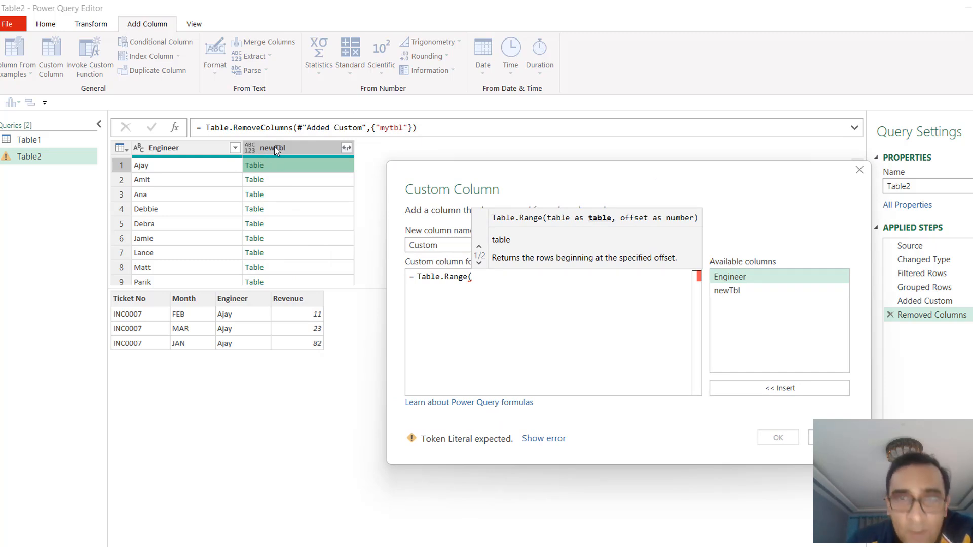
pyautogui.doubleClick(728, 291)
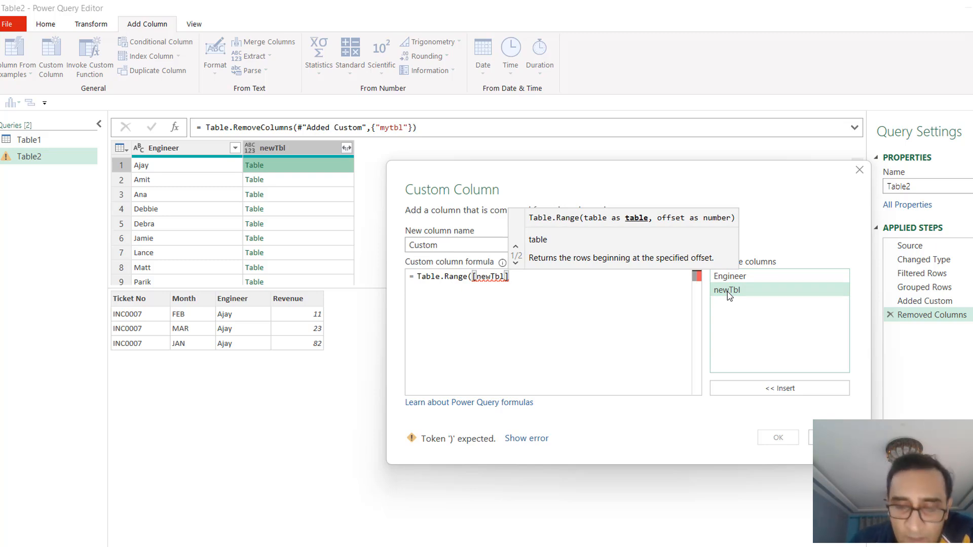
# Complete the Table.Range formula with offset 0 and count 2, keep the column name Custom, and add the column
pyautogui.write(',')
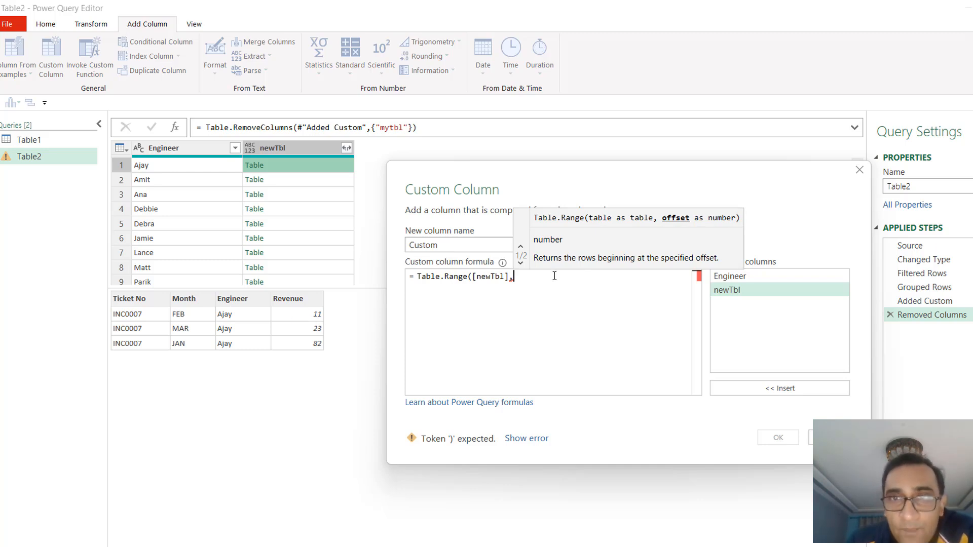
pyautogui.write('0')
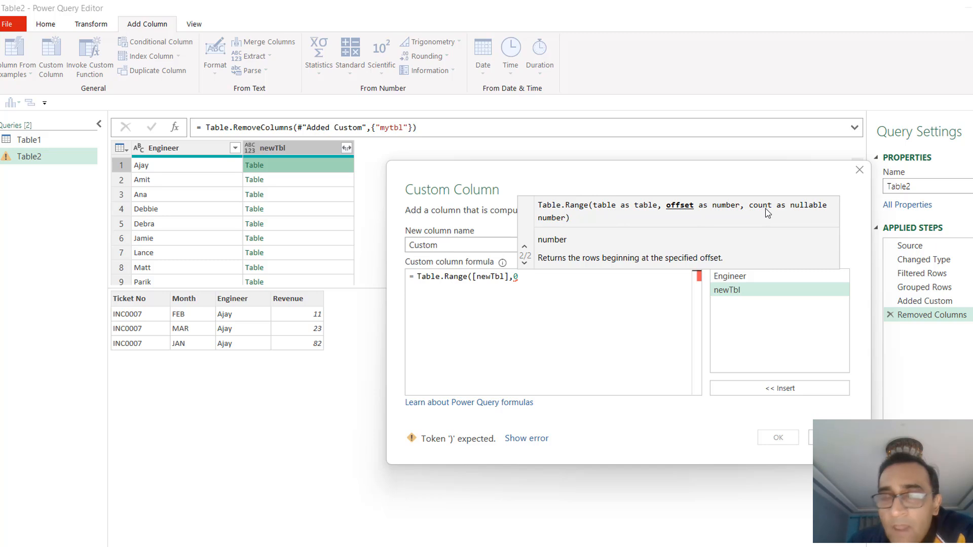
pyautogui.write(',')
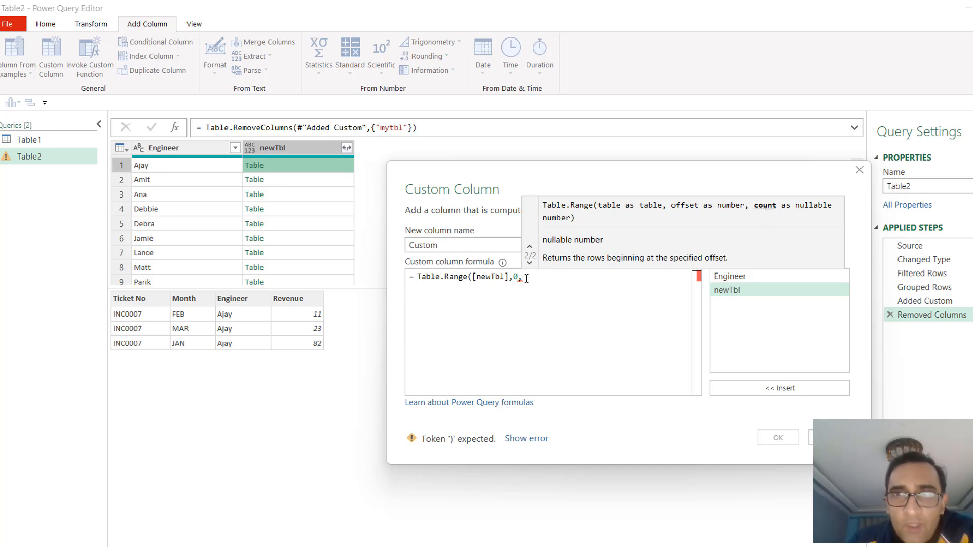
pyautogui.write('2')
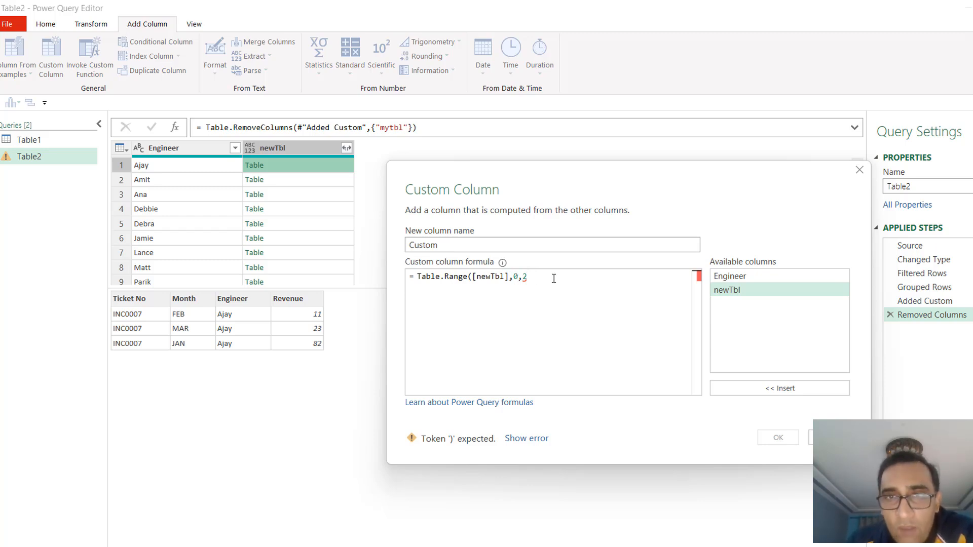
pyautogui.write(')')
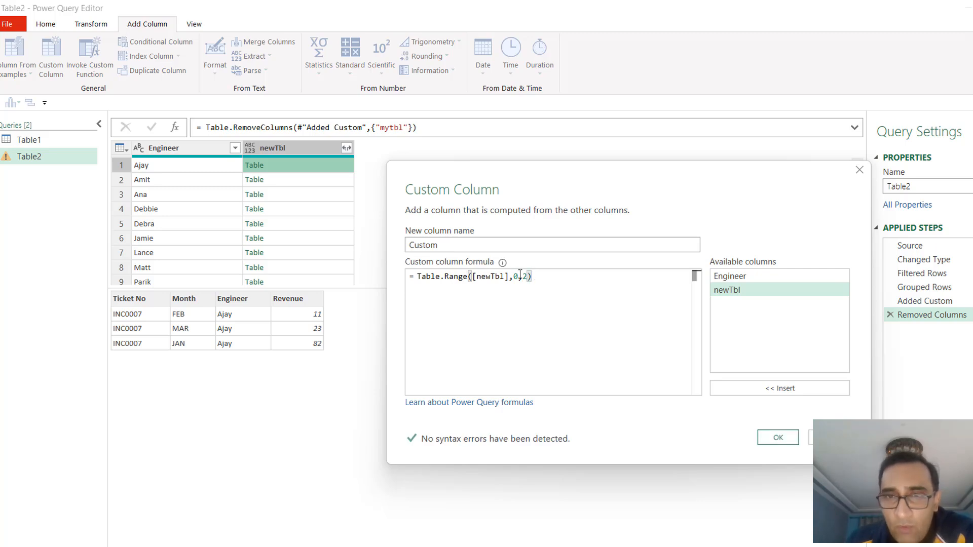
pyautogui.click(424, 245)
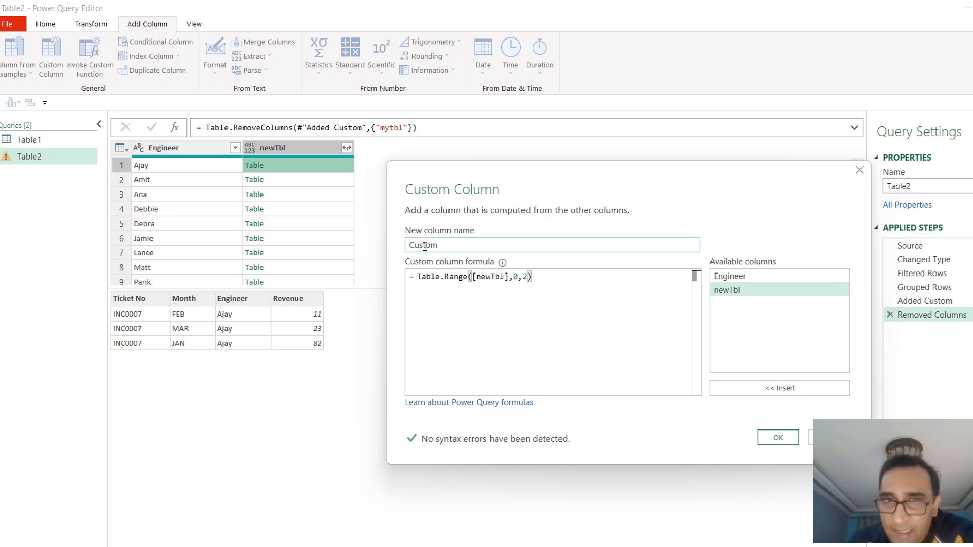
pyautogui.click(778, 439)
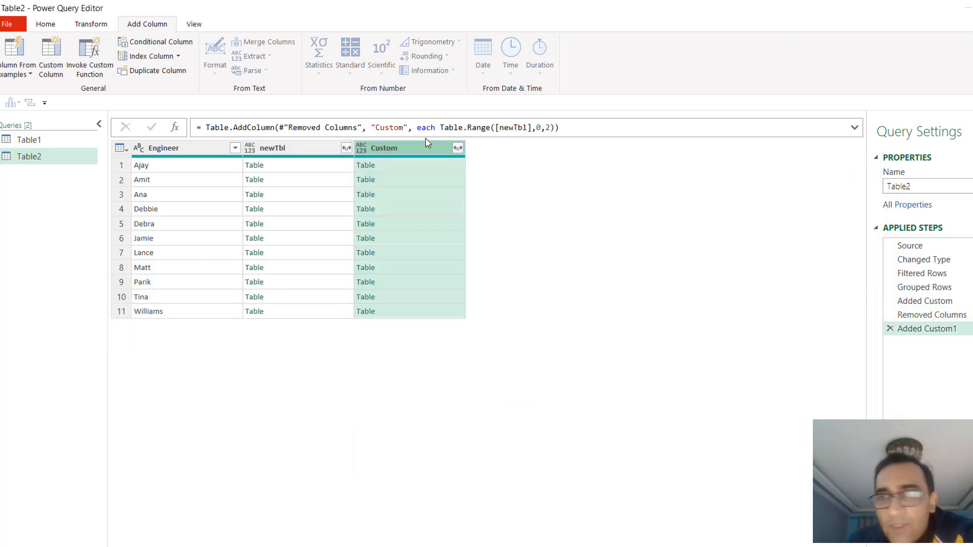
# Compare the first row's nested tables in the Custom and newTbl columns
pyautogui.click(445, 167)
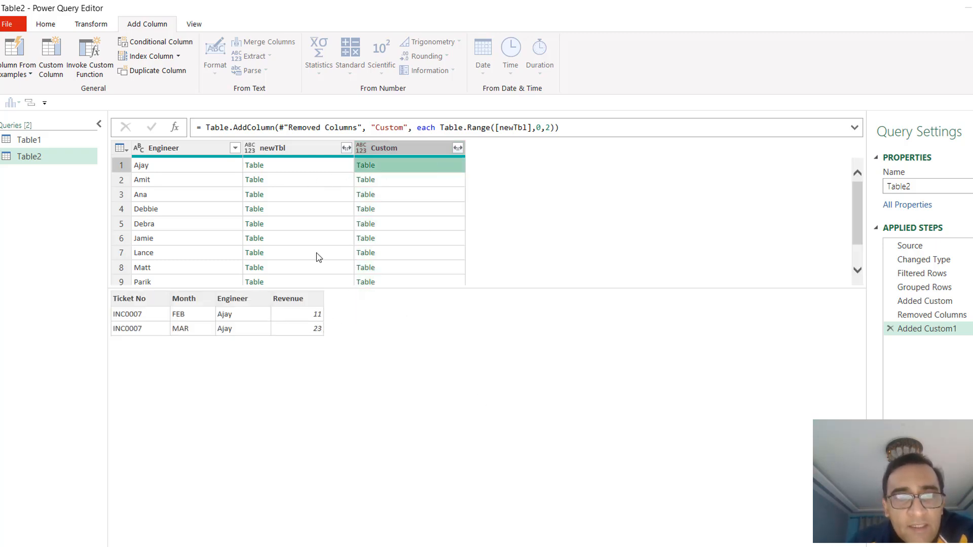
pyautogui.click(290, 173)
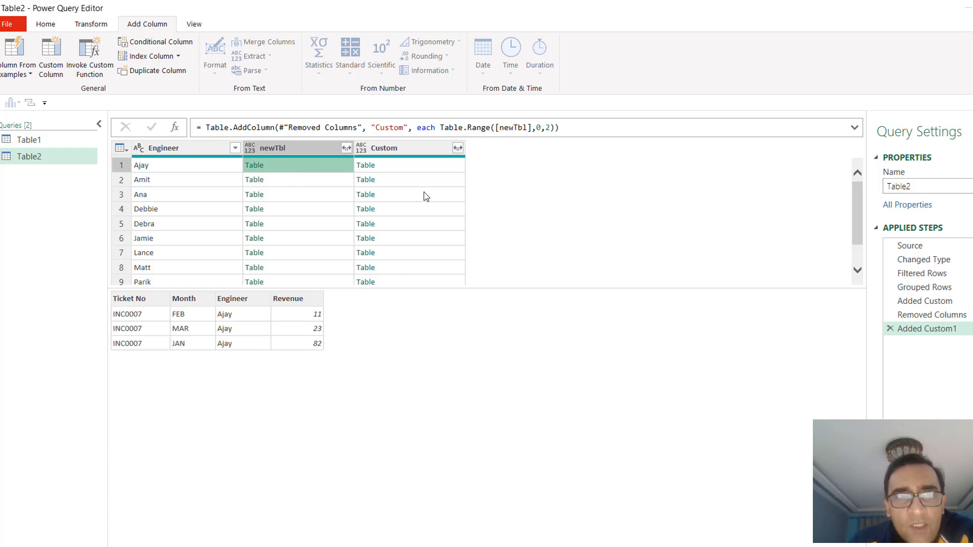
pyautogui.click(422, 171)
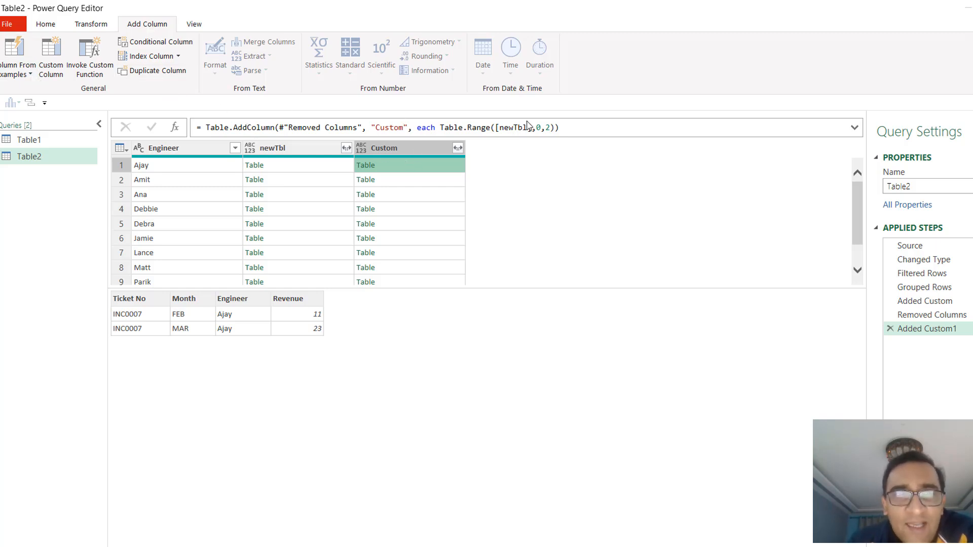
# Review the full M code of the Table2 query in the Advanced Editor and close it
pyautogui.click(196, 25)
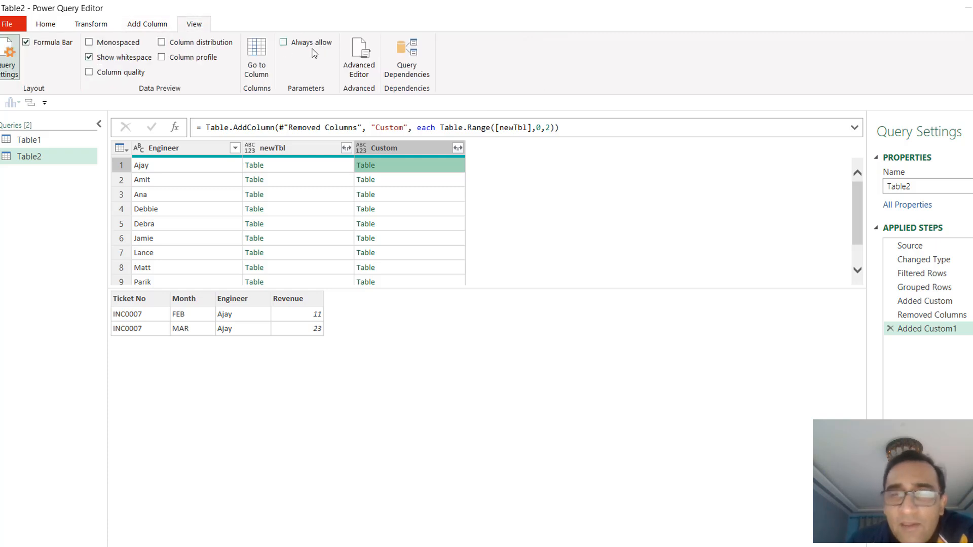
pyautogui.click(359, 67)
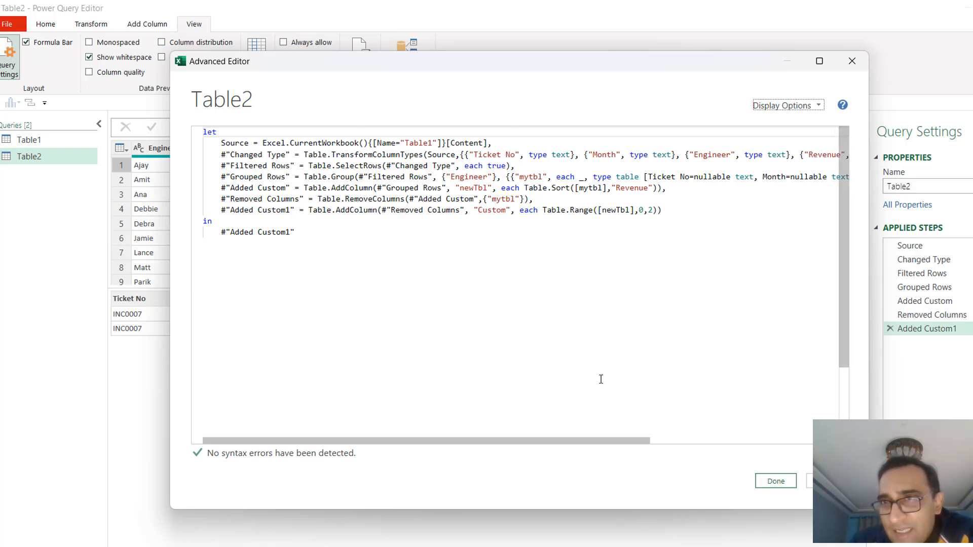
pyautogui.click(780, 484)
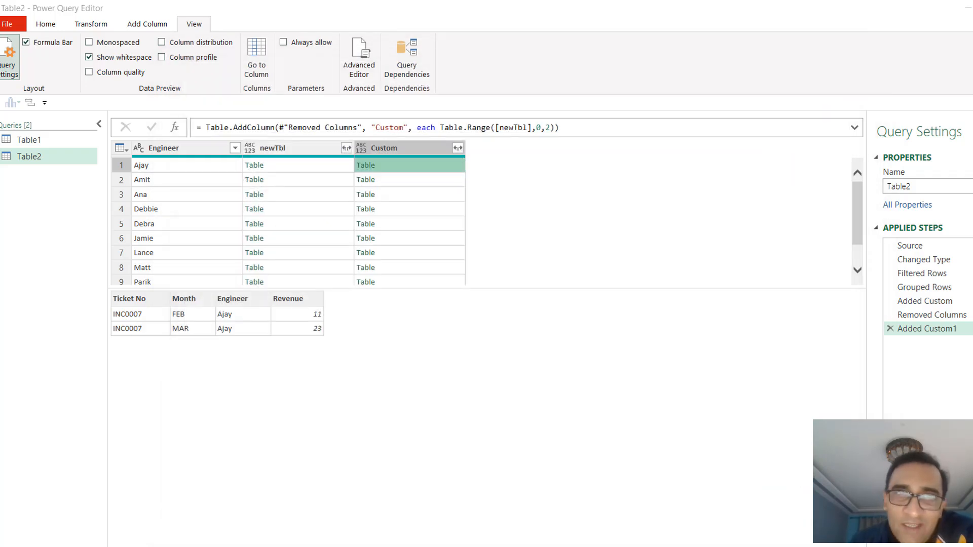
# Preview the nested tables in rows 2, 3 and 5 of the Custom column
pyautogui.click(399, 179)
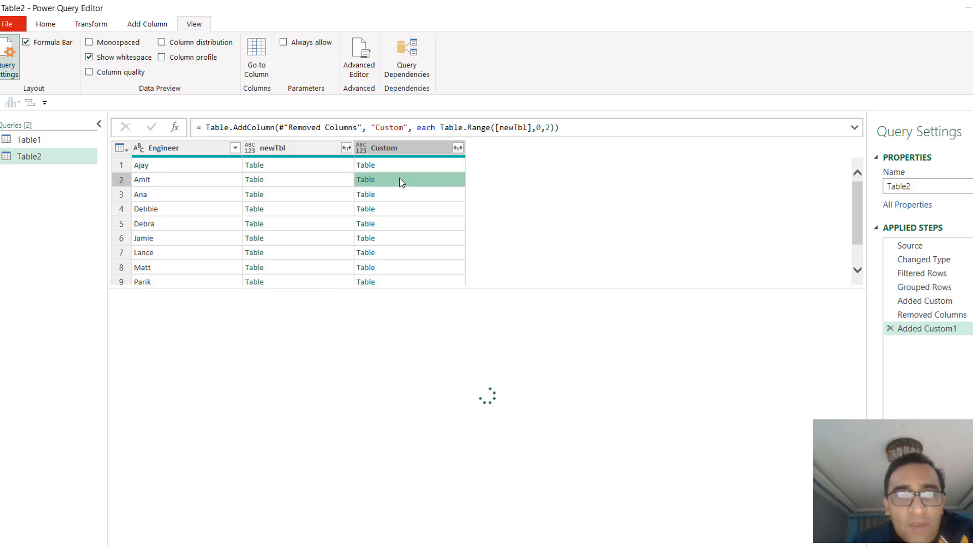
pyautogui.click(434, 195)
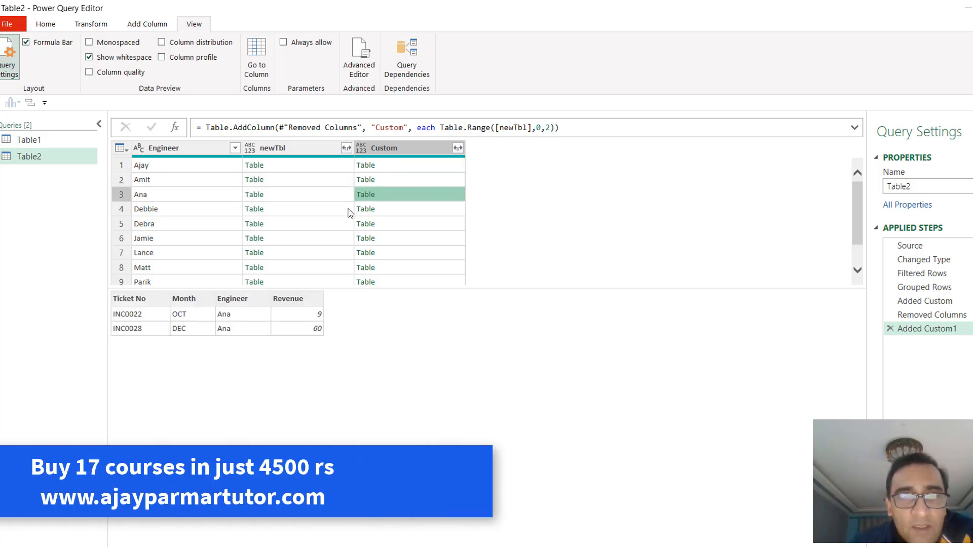
pyautogui.click(435, 224)
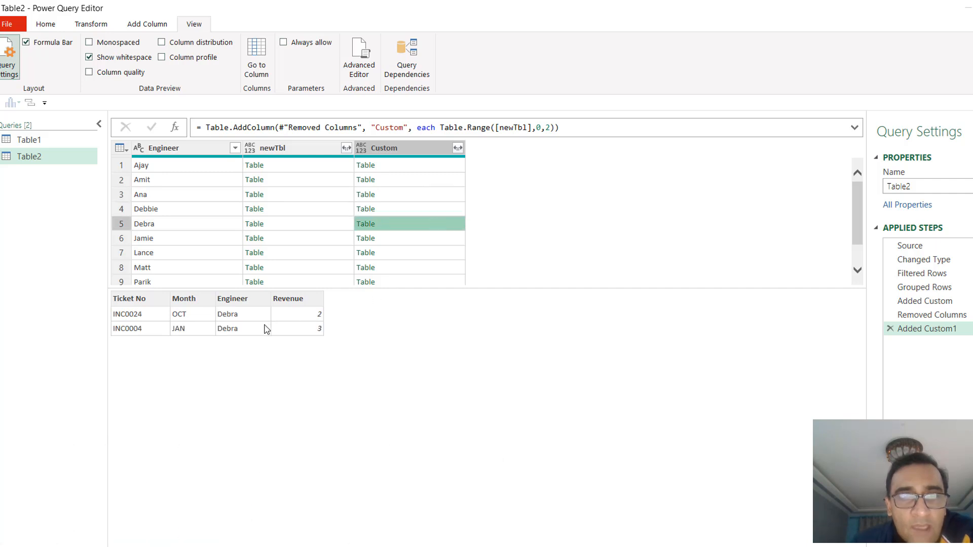
# Compare the fifth row's nested tables in newTbl and Custom, and remove the newTbl column
pyautogui.click(282, 226)
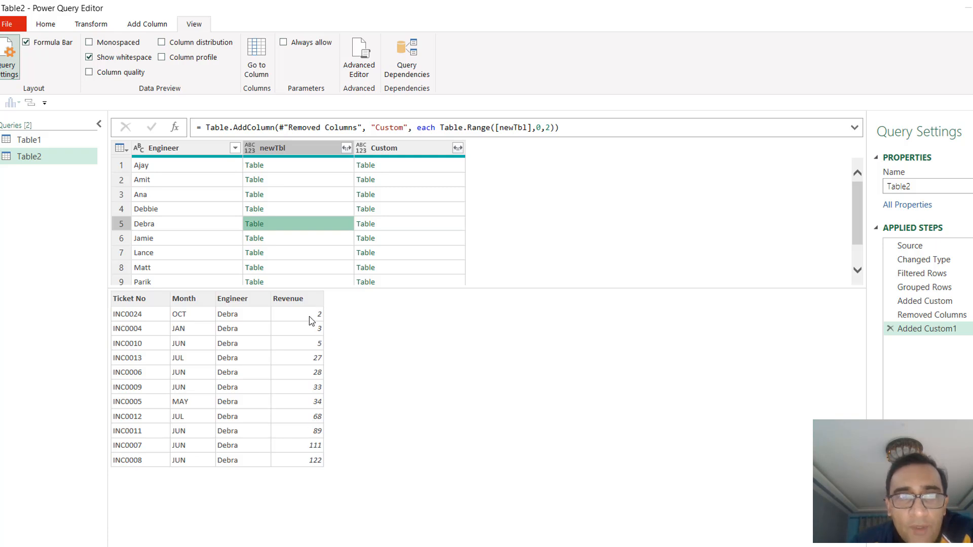
pyautogui.click(434, 233)
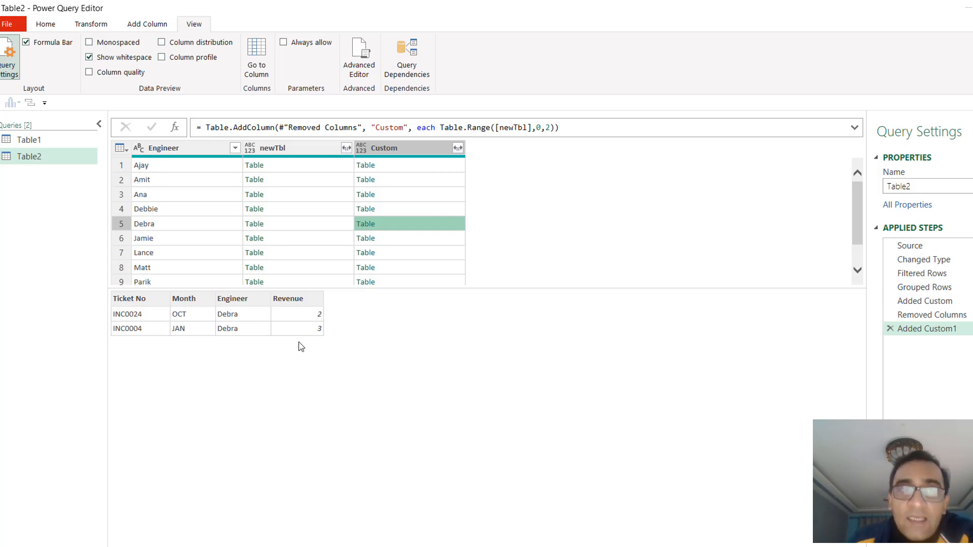
pyautogui.click(310, 152)
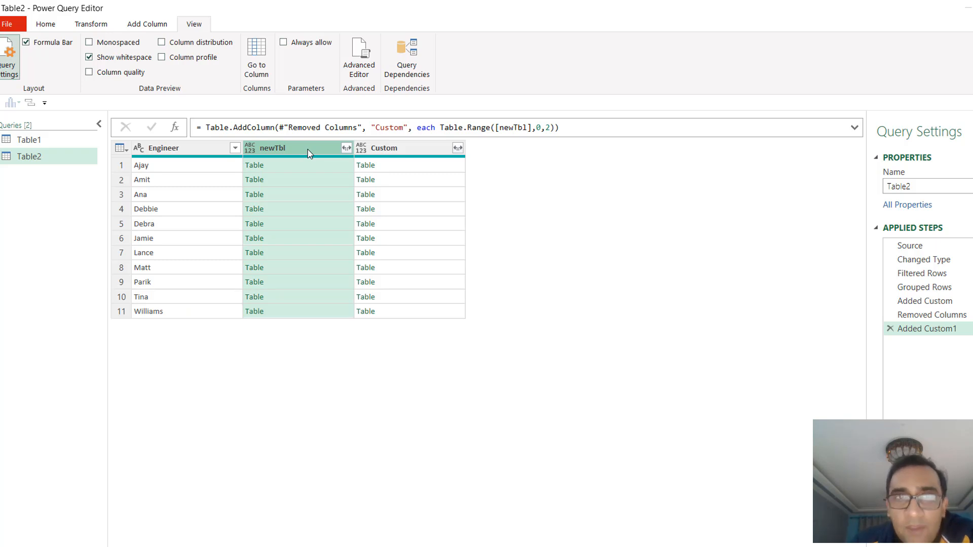
pyautogui.press('Delete')
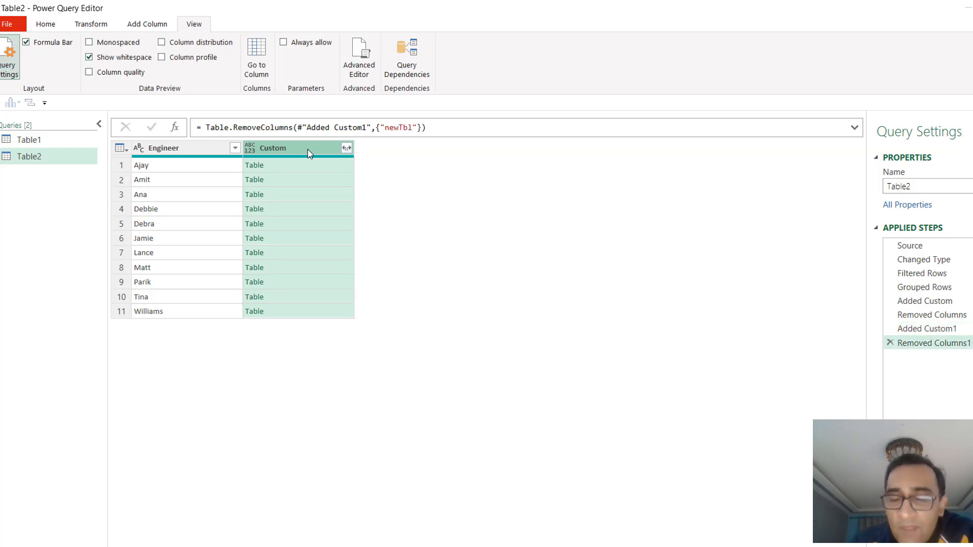
# Preview the first row's nested table in the Custom column, and remove the outer Engineer column
pyautogui.click(198, 150)
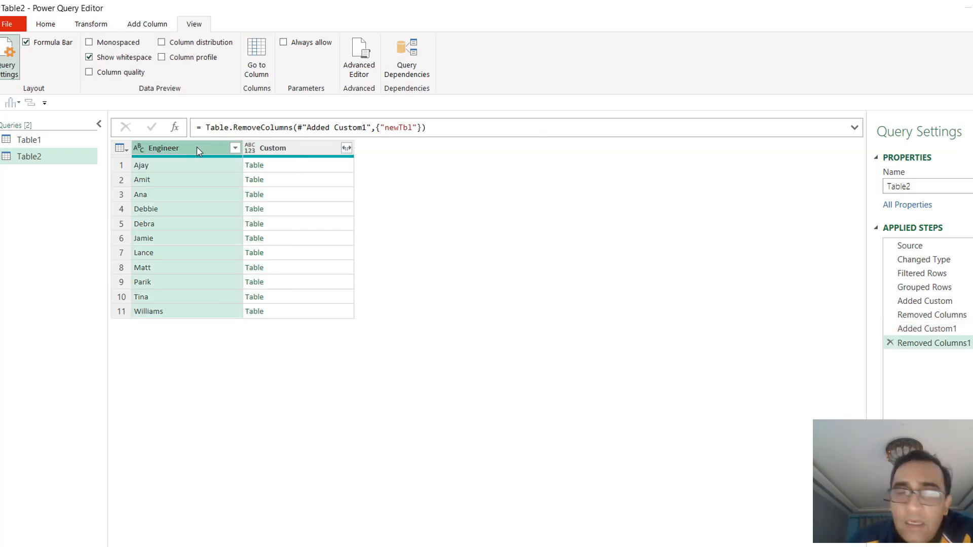
pyautogui.click(318, 163)
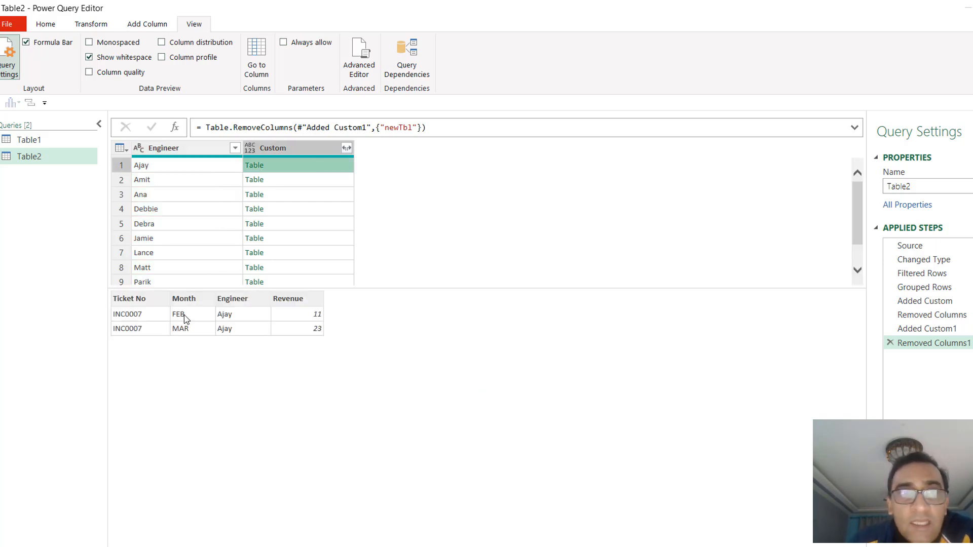
pyautogui.click(170, 151)
pyautogui.press('Delete')
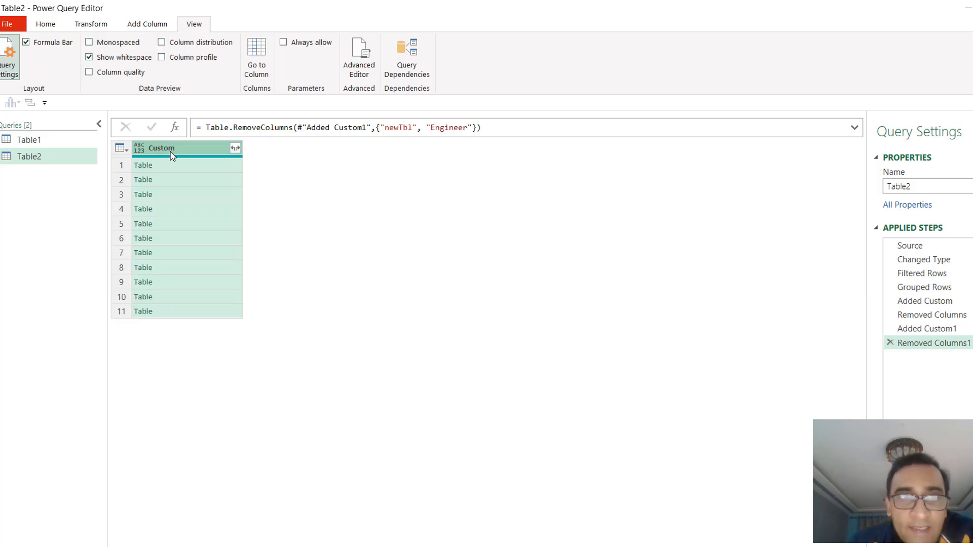
# Try expanding all fields of the Custom column with the original column name as prefix, and delete that expansion step
pyautogui.click(235, 148)
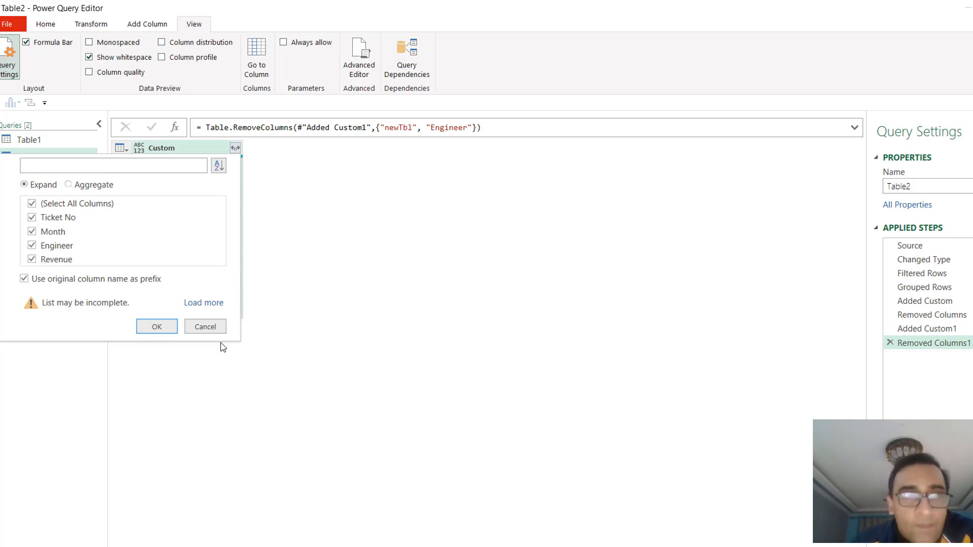
pyautogui.click(209, 304)
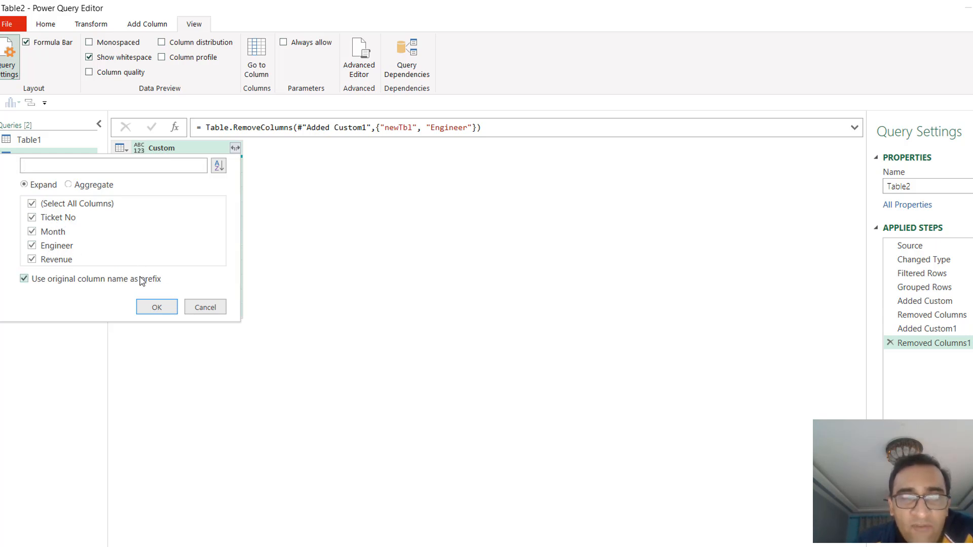
pyautogui.click(164, 310)
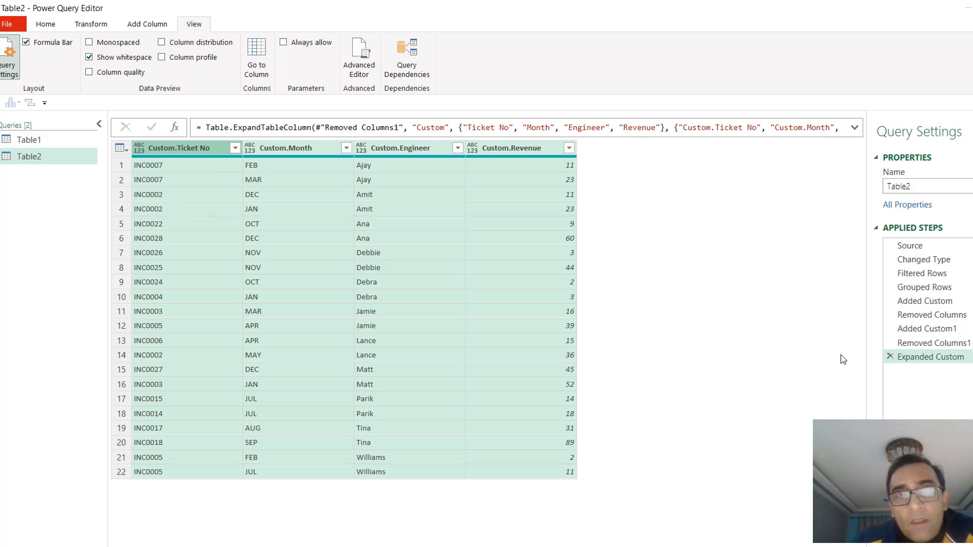
pyautogui.click(890, 356)
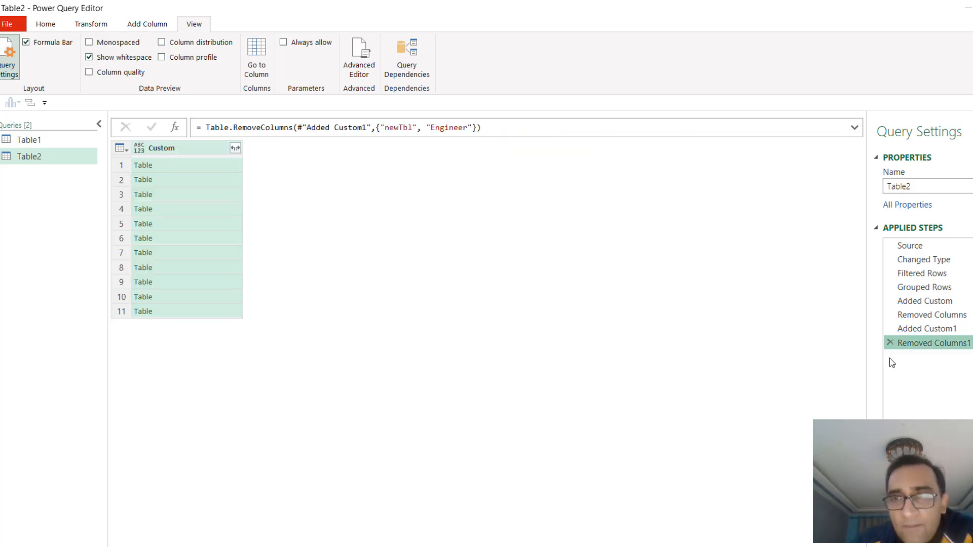
# Expand the Custom column into Ticket No, Month, Engineer and Revenue without using the original column name as prefix
pyautogui.click(236, 148)
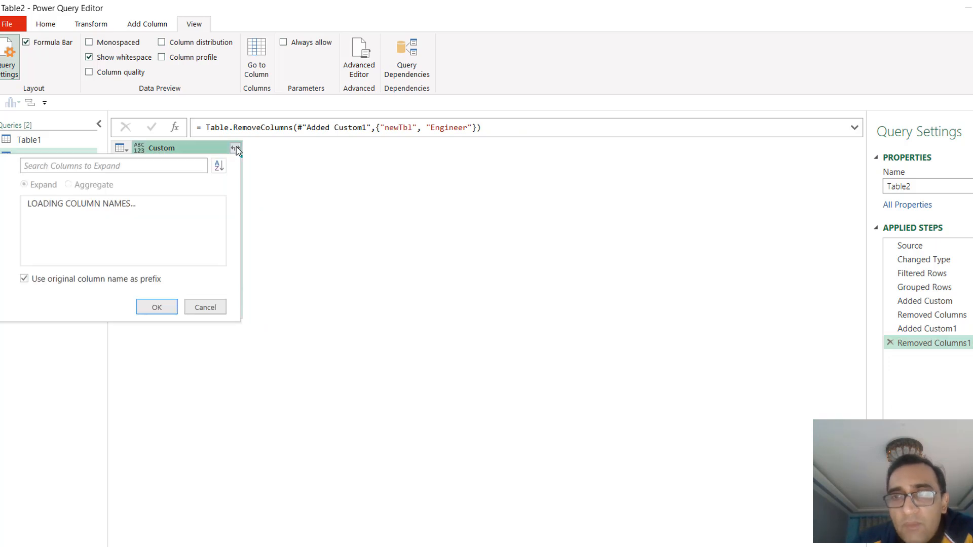
pyautogui.click(24, 279)
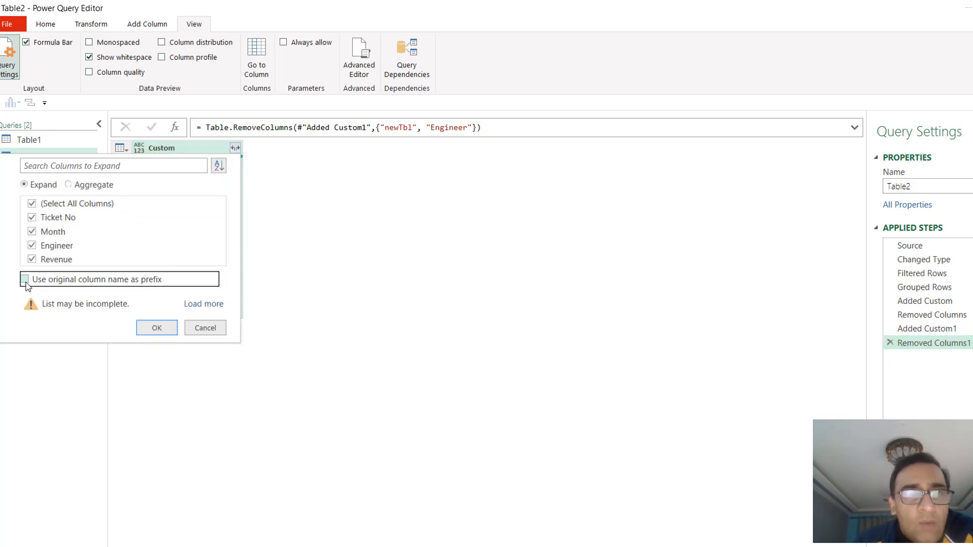
pyautogui.click(157, 328)
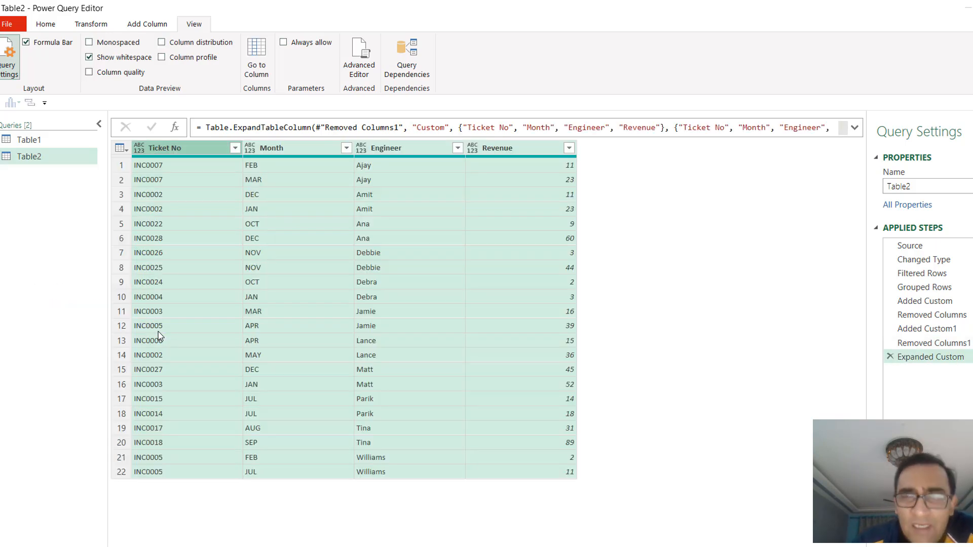